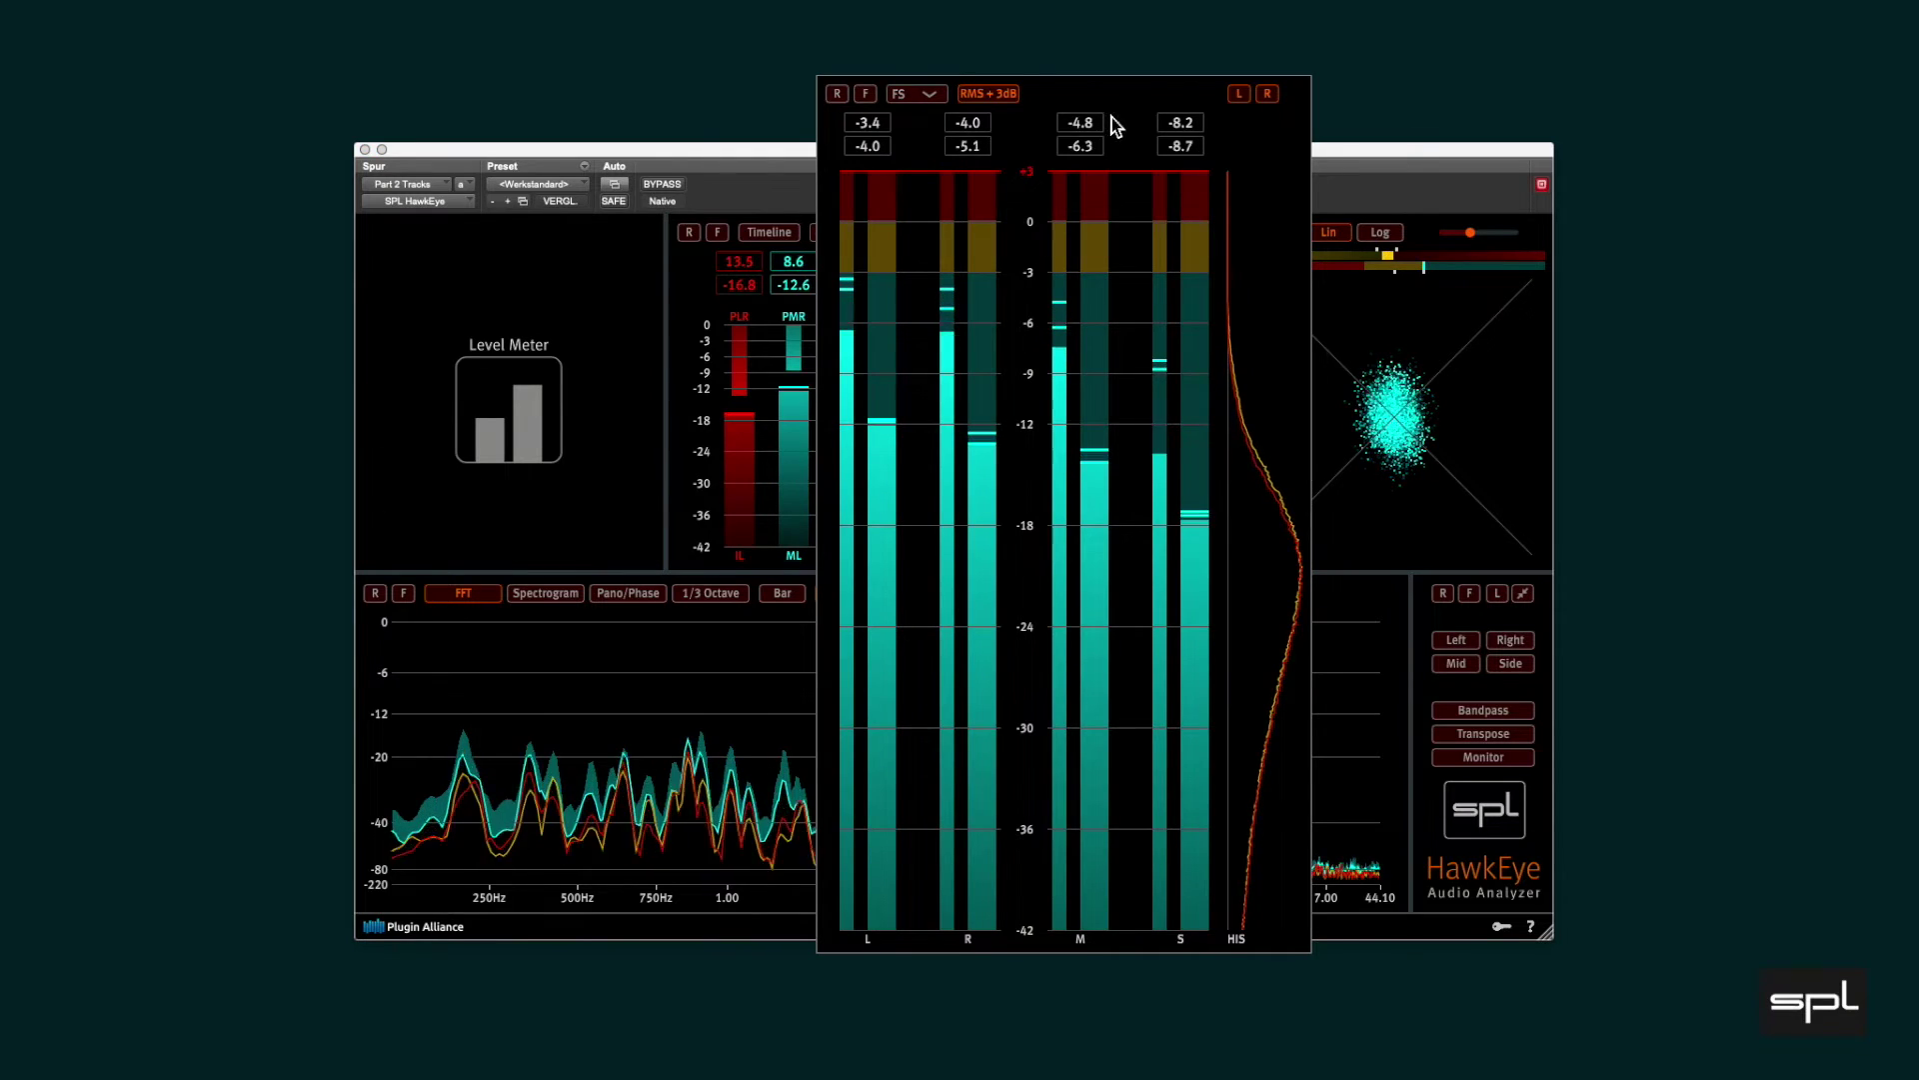
Move the floating level meter aside, collapse the analyzer to compact view, and shift it left
{"action": "left_click_drag", "start_coordinate": [1130, 88], "coordinate": [1069, 103]}
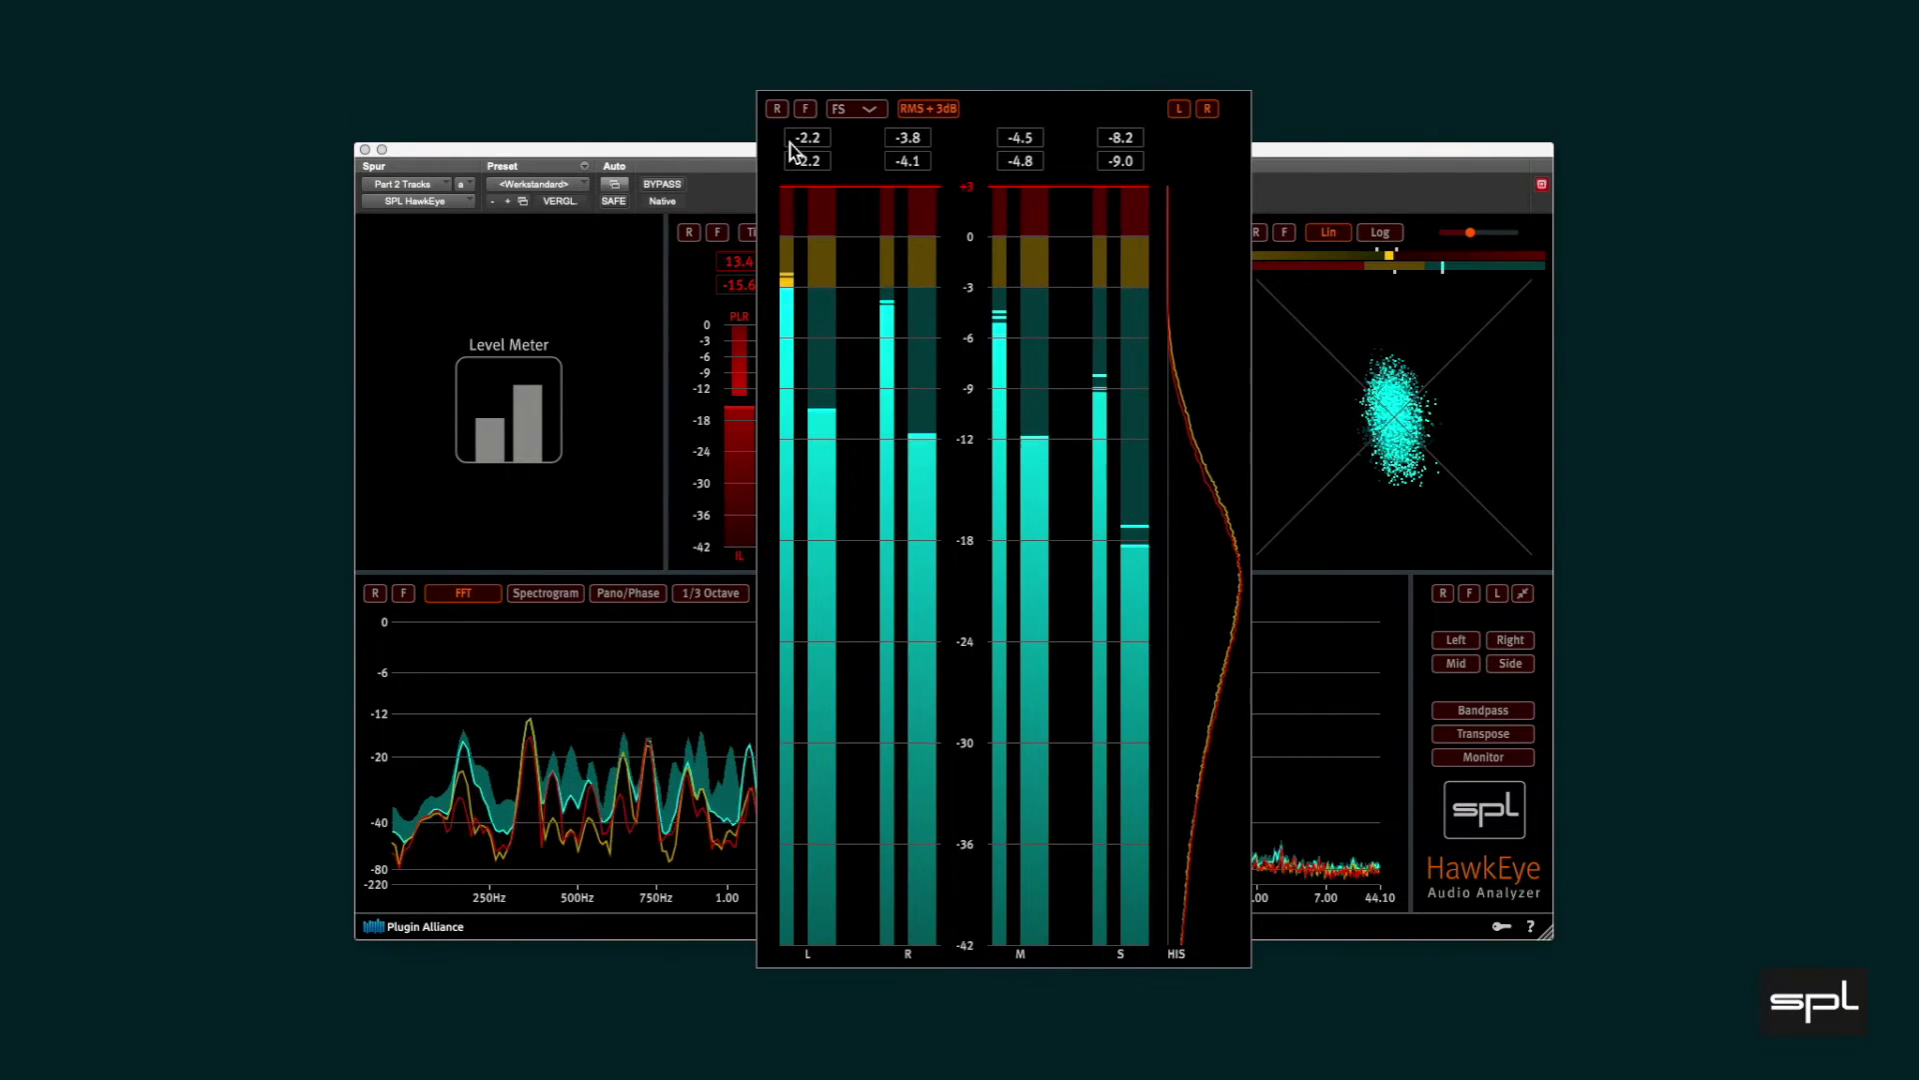
{"action": "left_click", "coordinate": [1526, 594]}
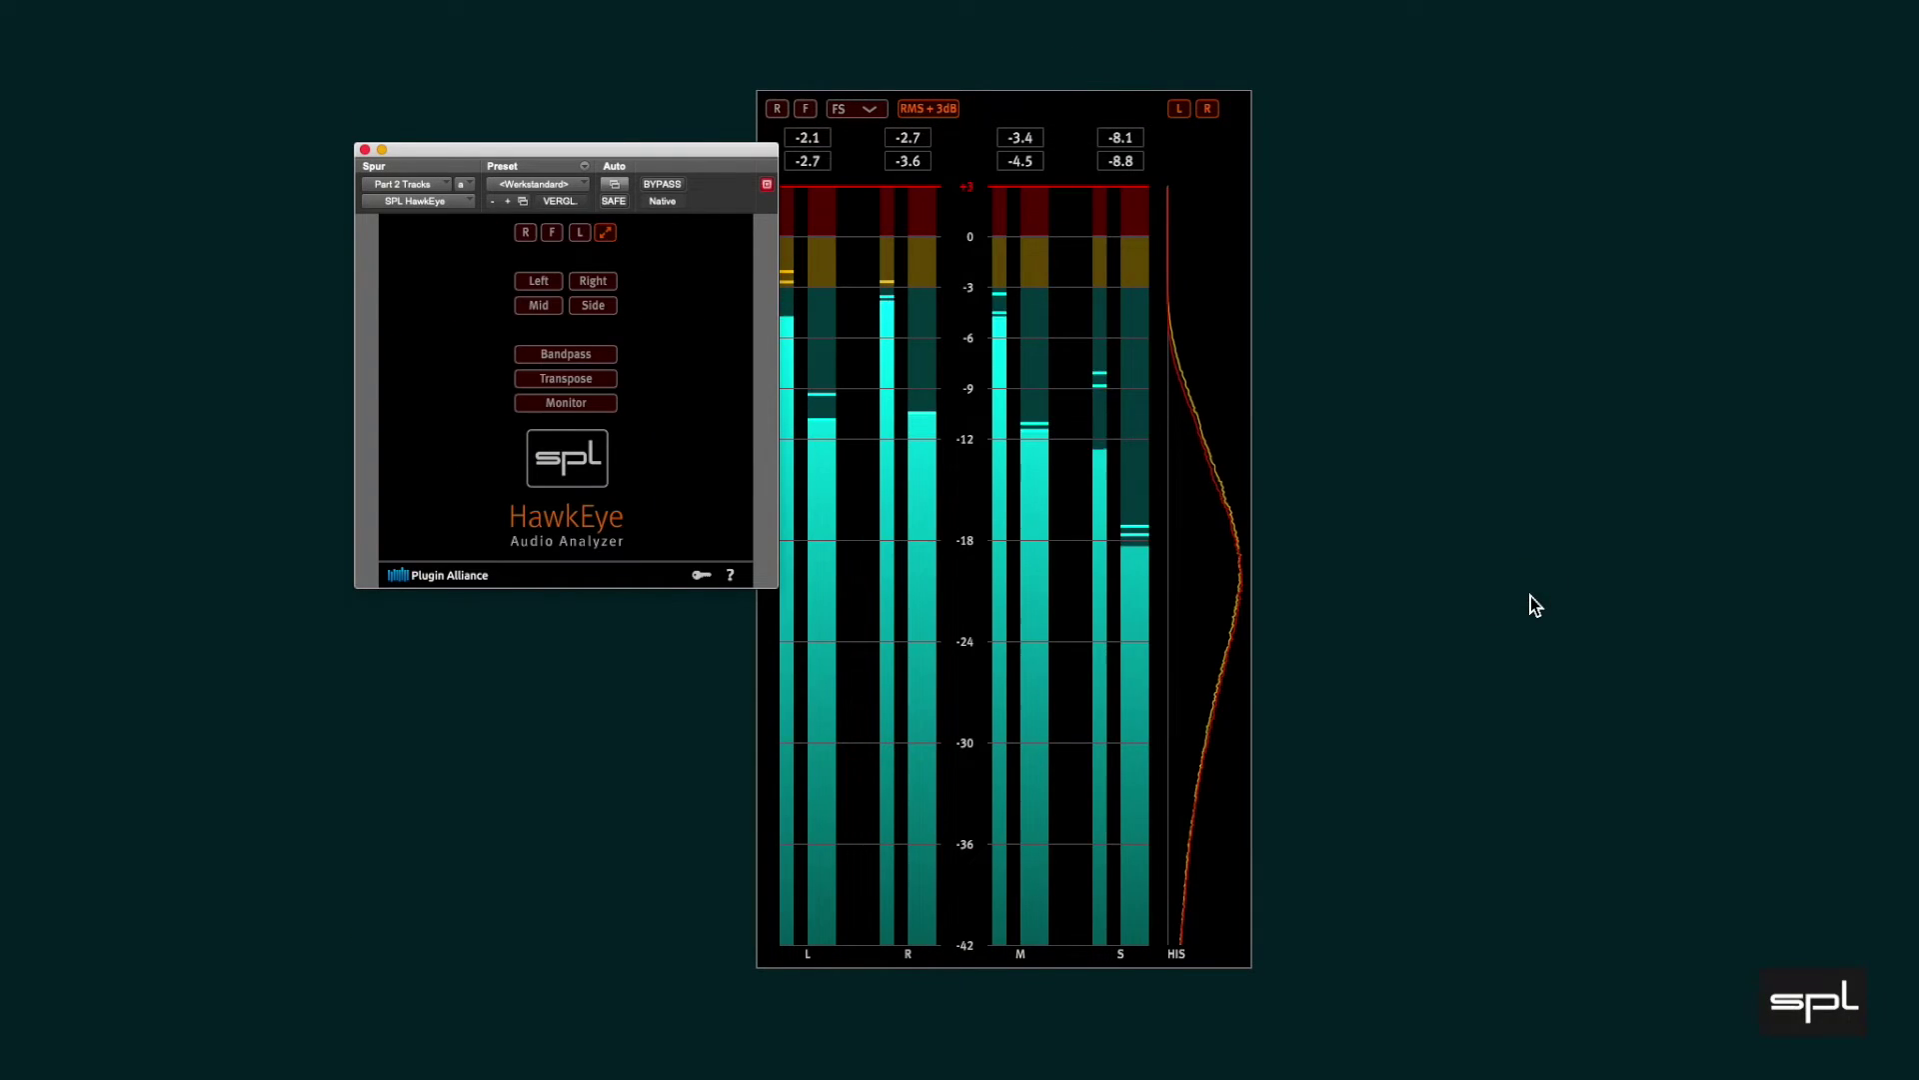
{"action": "left_click_drag", "start_coordinate": [687, 150], "coordinate": [548, 272]}
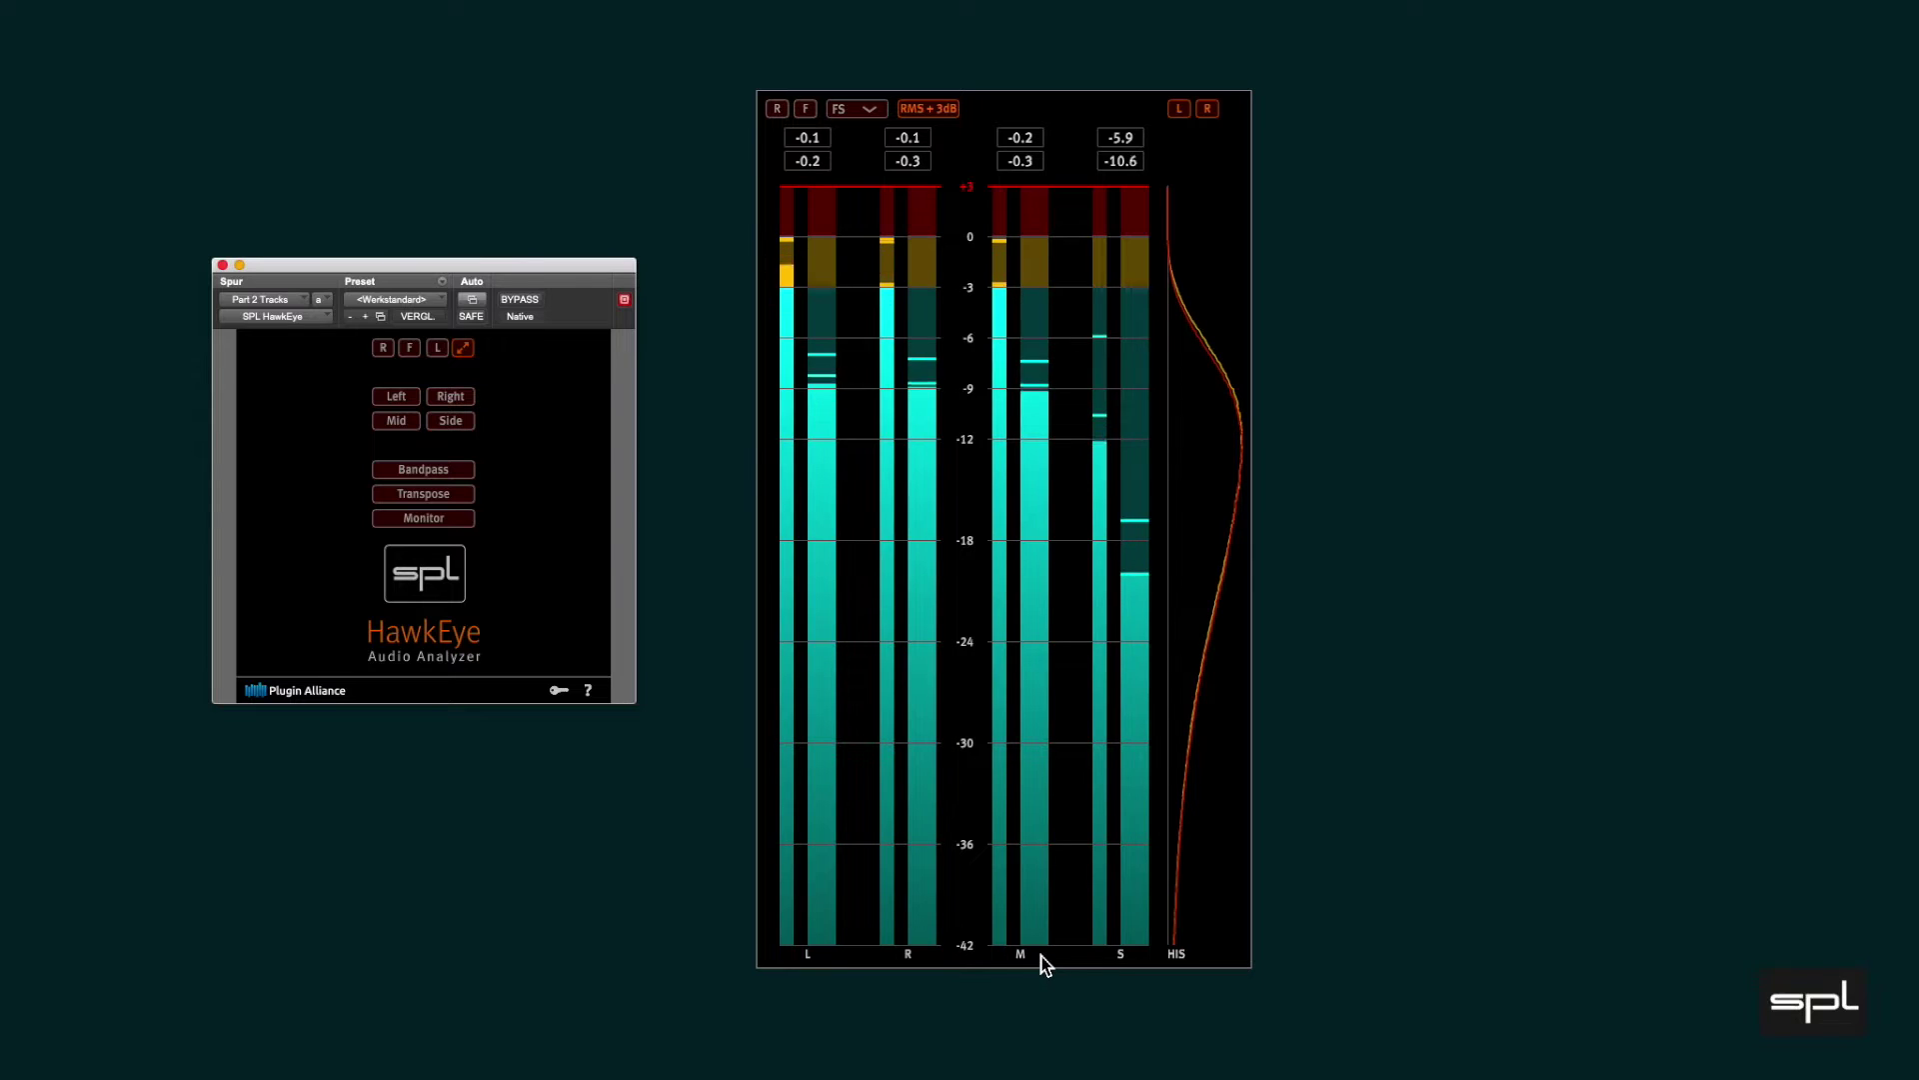
{"action": "left_click", "coordinate": [463, 348]}
Float the vectorscope in its own window, recollapse the analyzer, and turn meter labels on
{"action": "double_click", "coordinate": [1170, 501]}
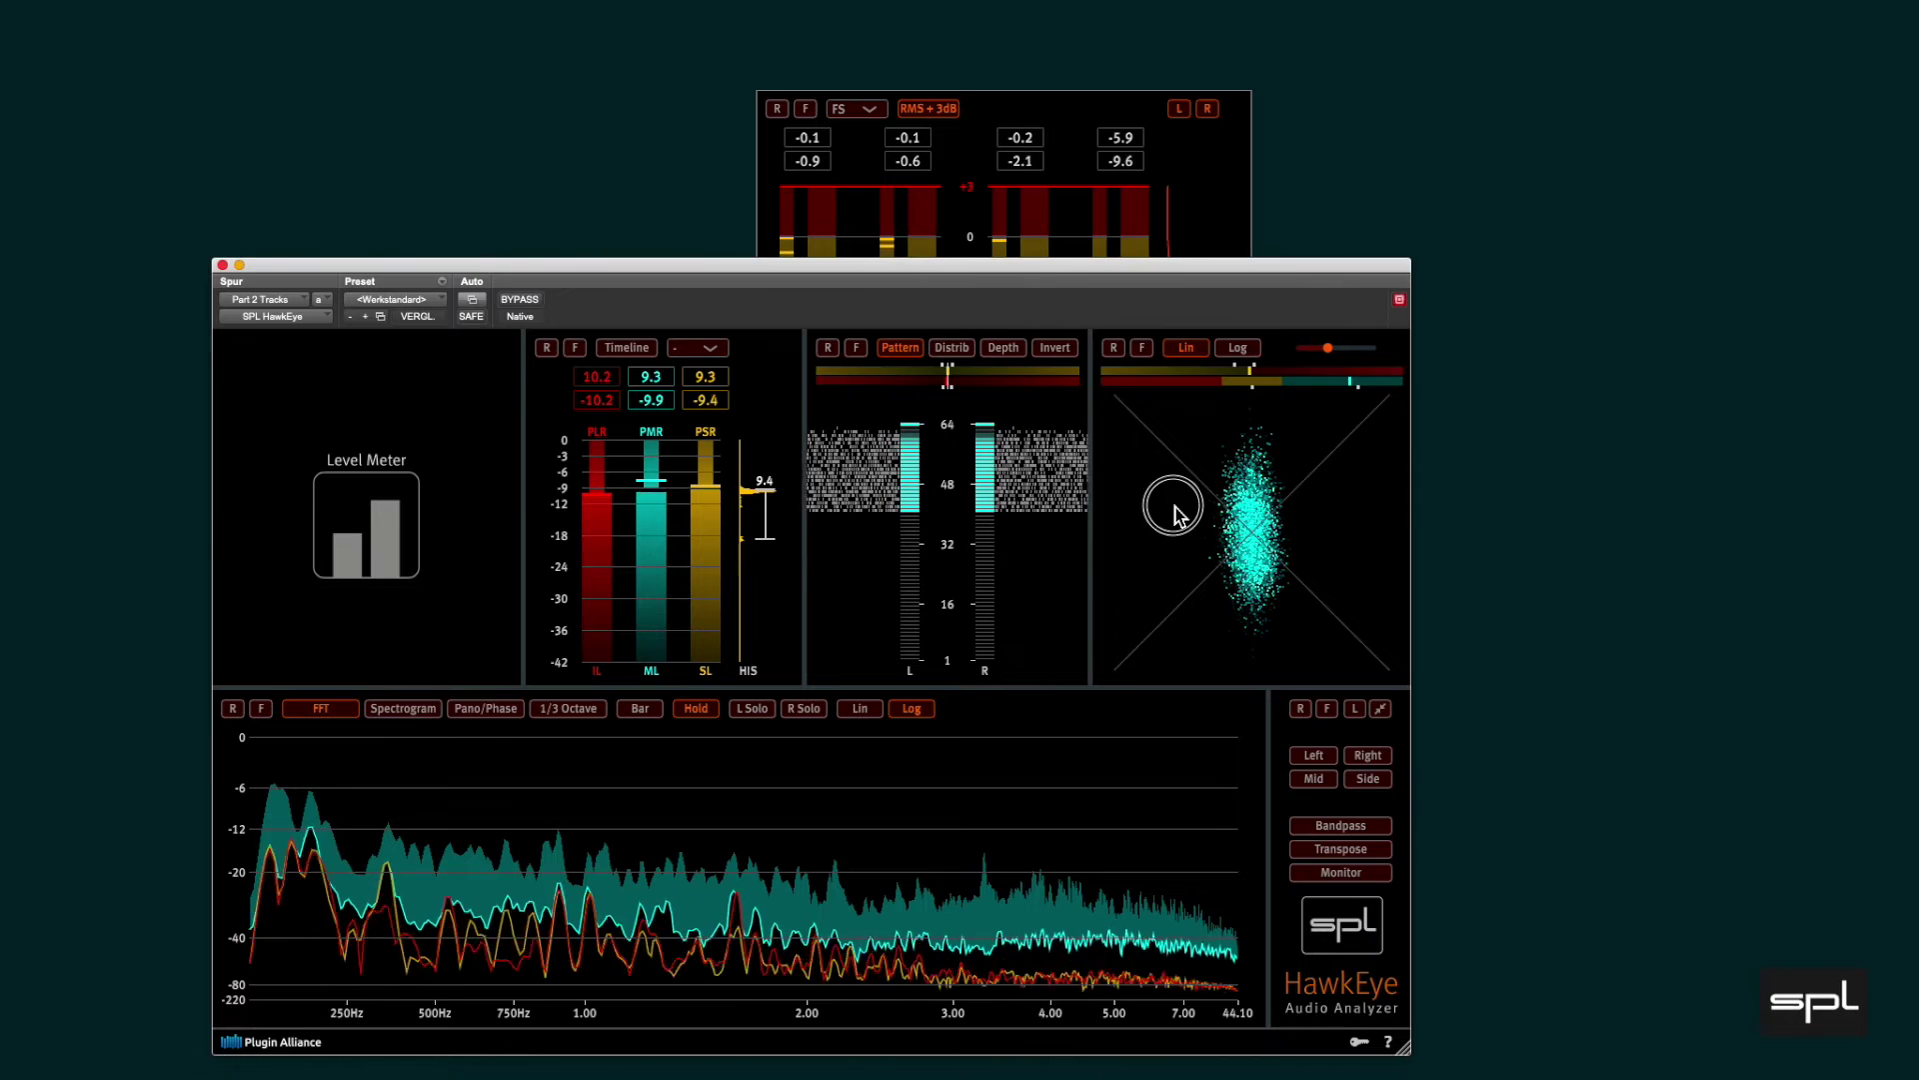
{"action": "left_click", "coordinate": [1380, 710]}
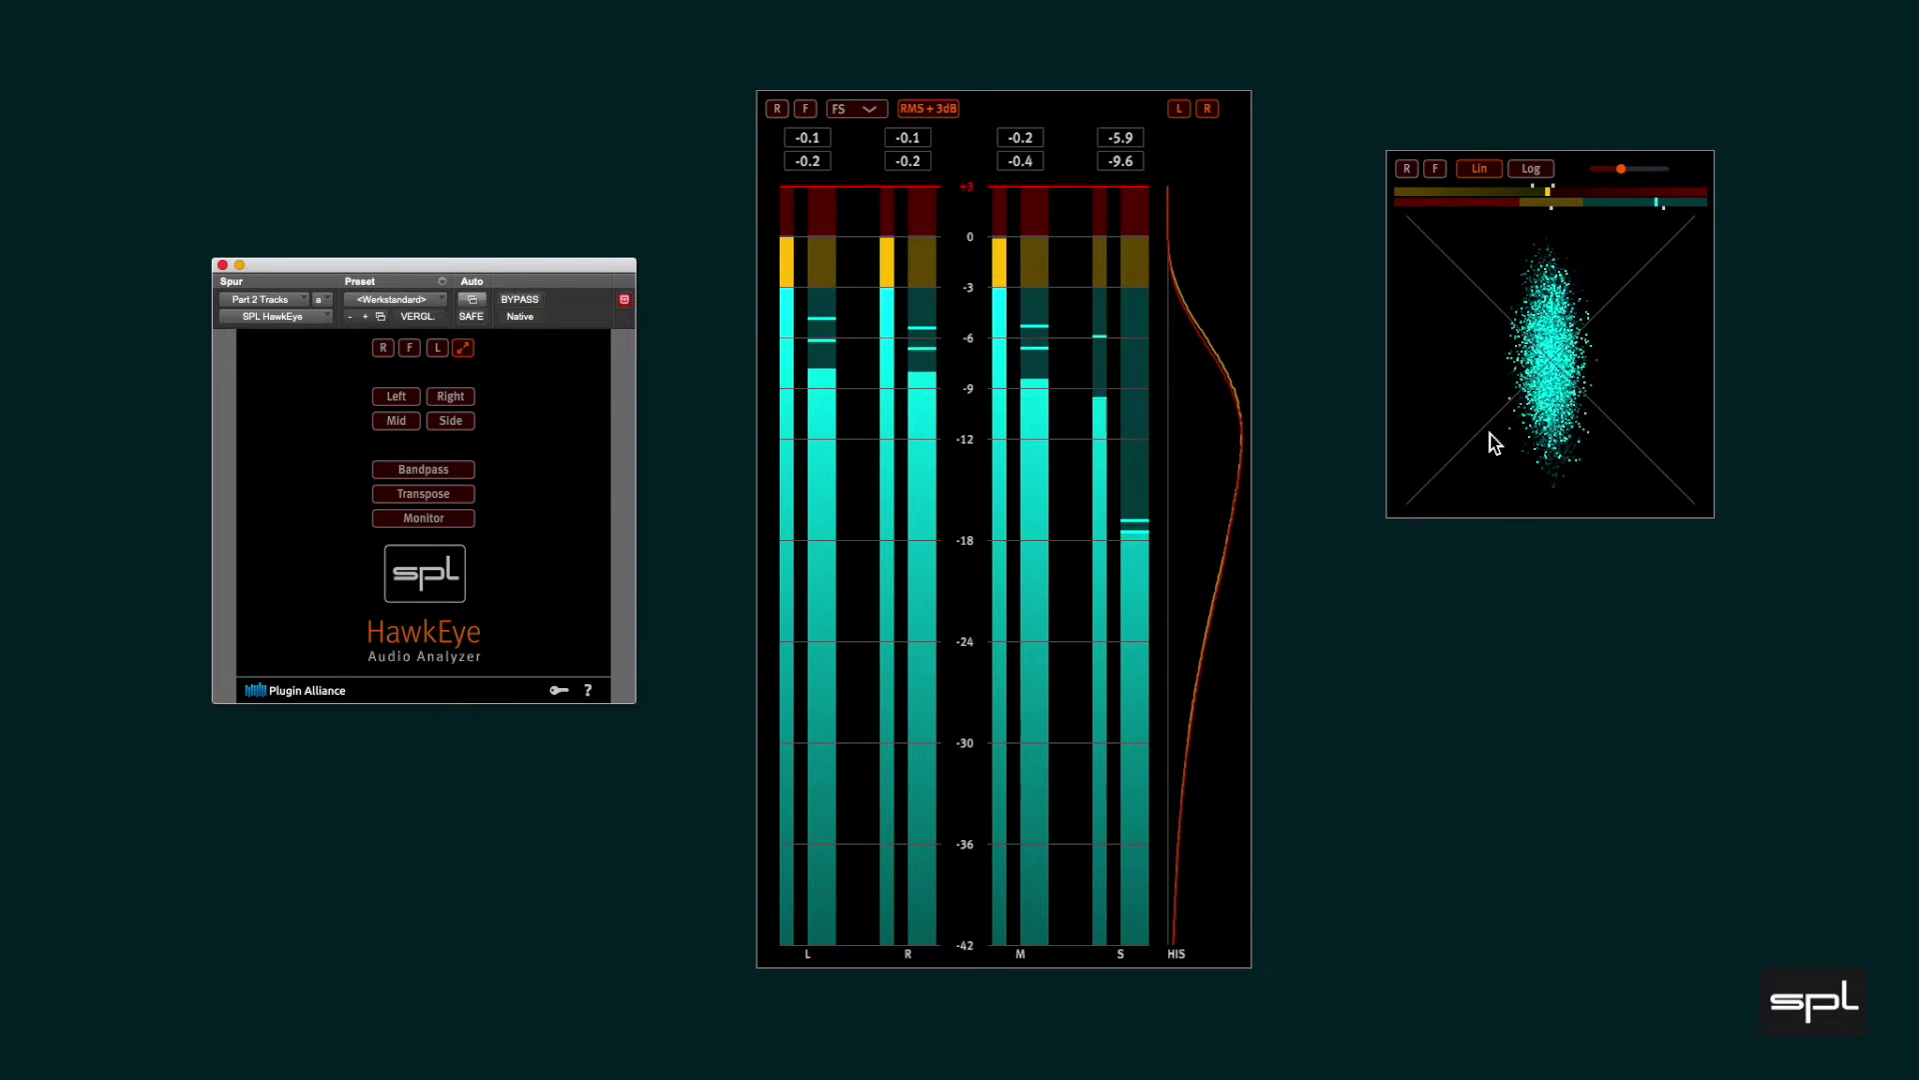
{"action": "left_click", "coordinate": [436, 348]}
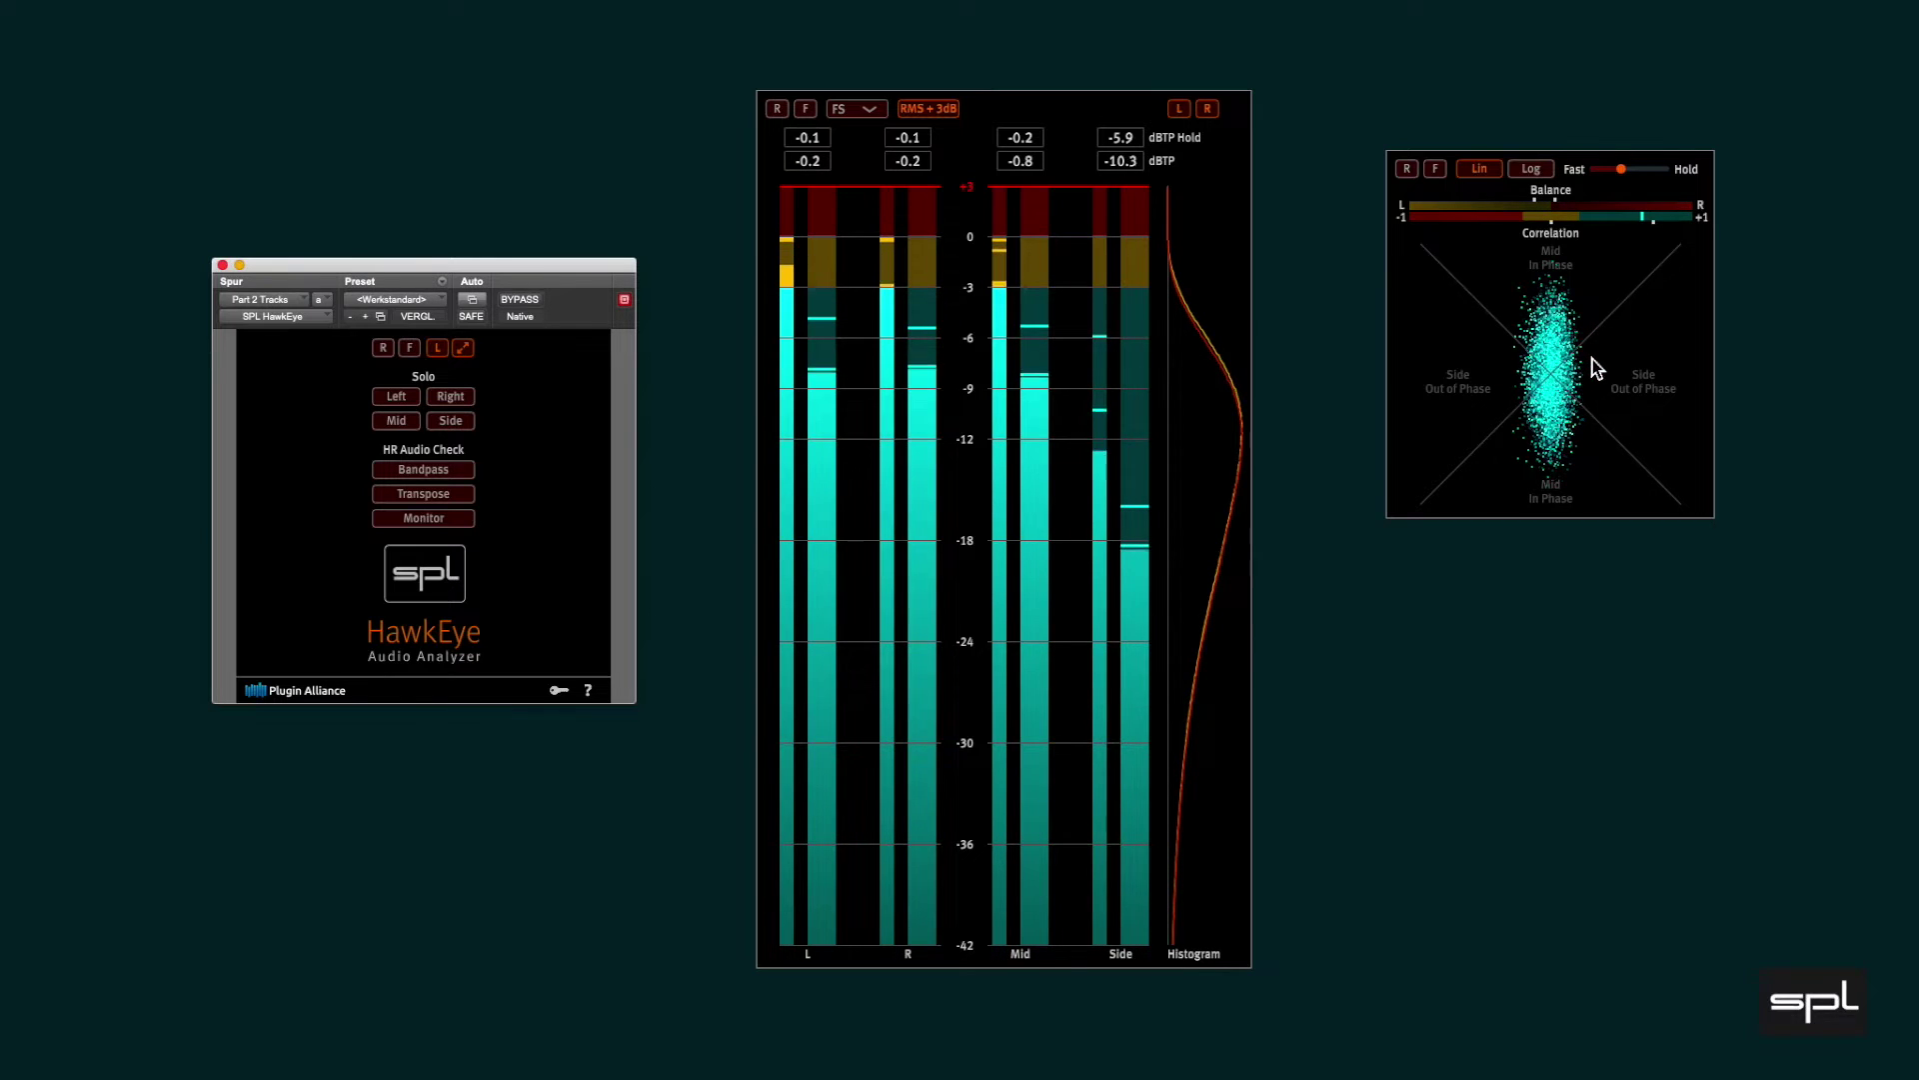
Close the floating vectorscope, turn meter labels off, and focus the level meter
{"action": "left_click", "coordinate": [1440, 309]}
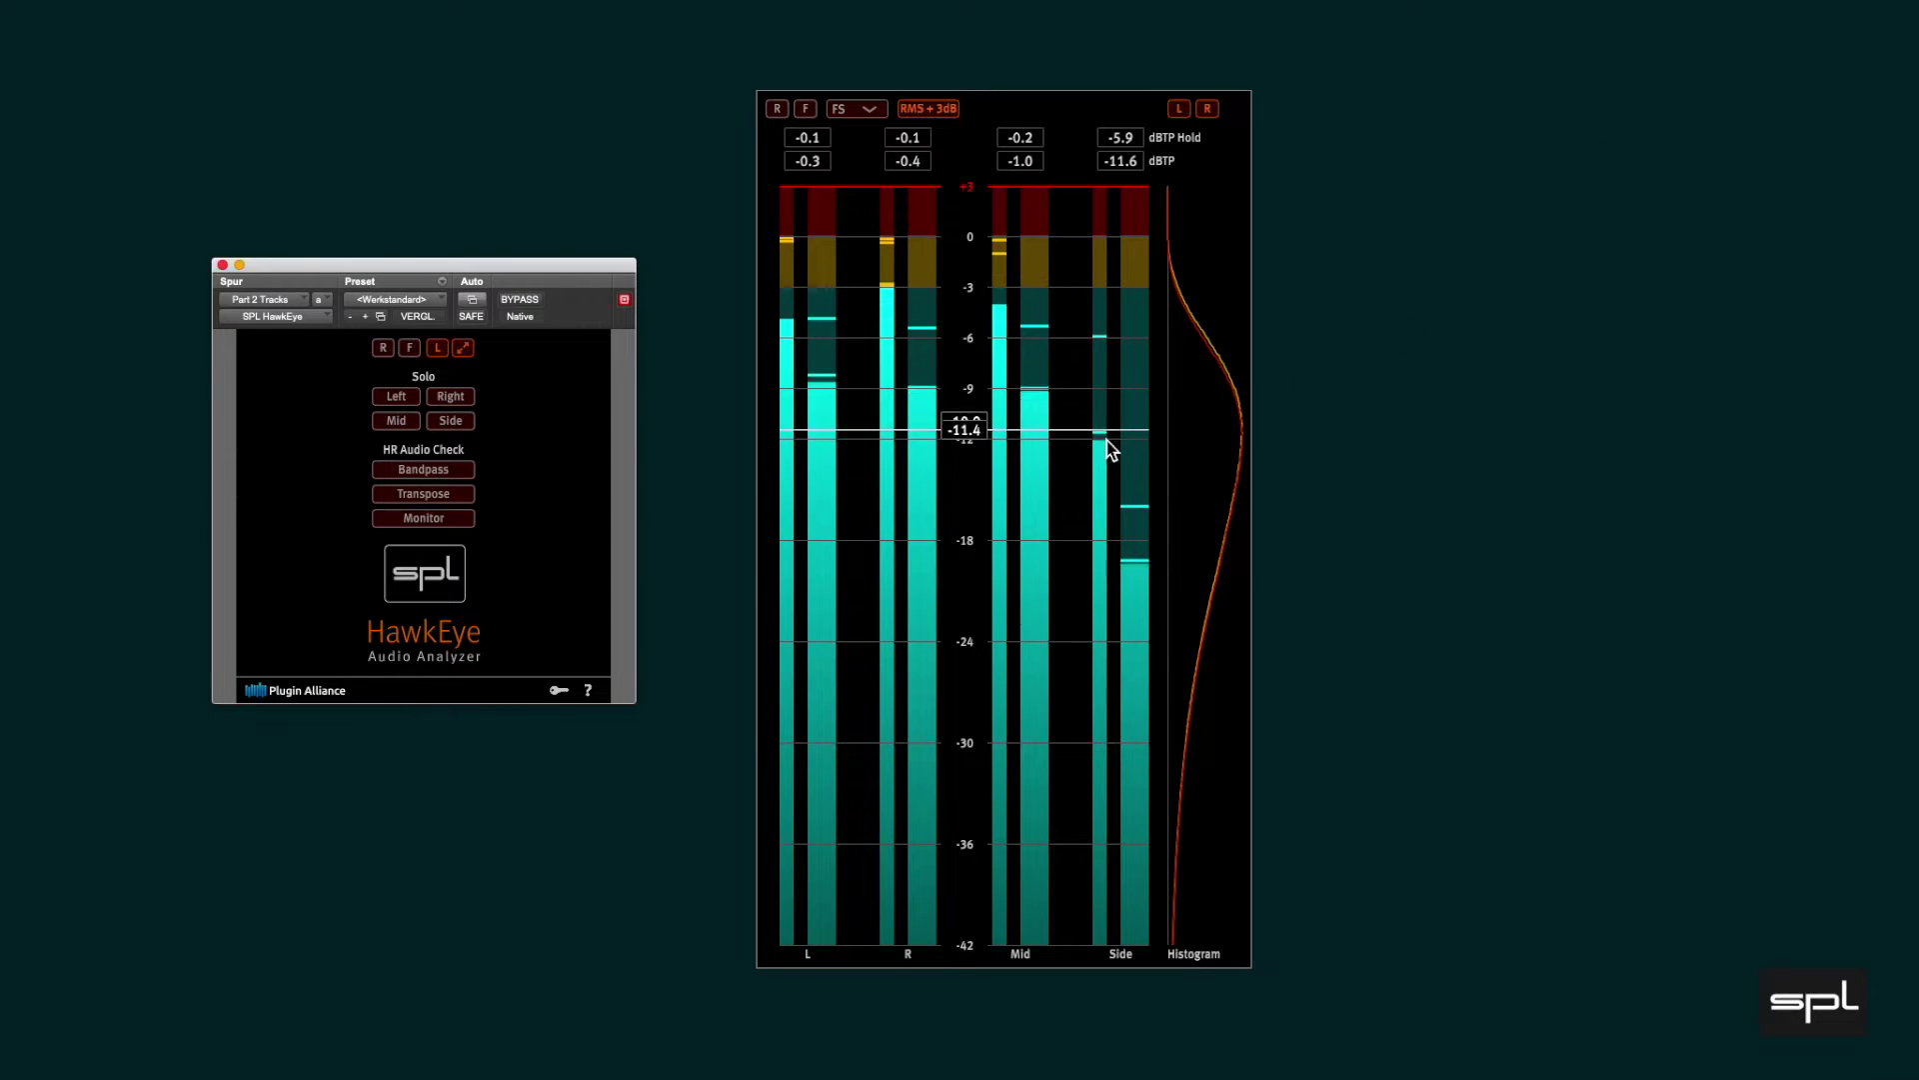
{"action": "left_click", "coordinate": [437, 347]}
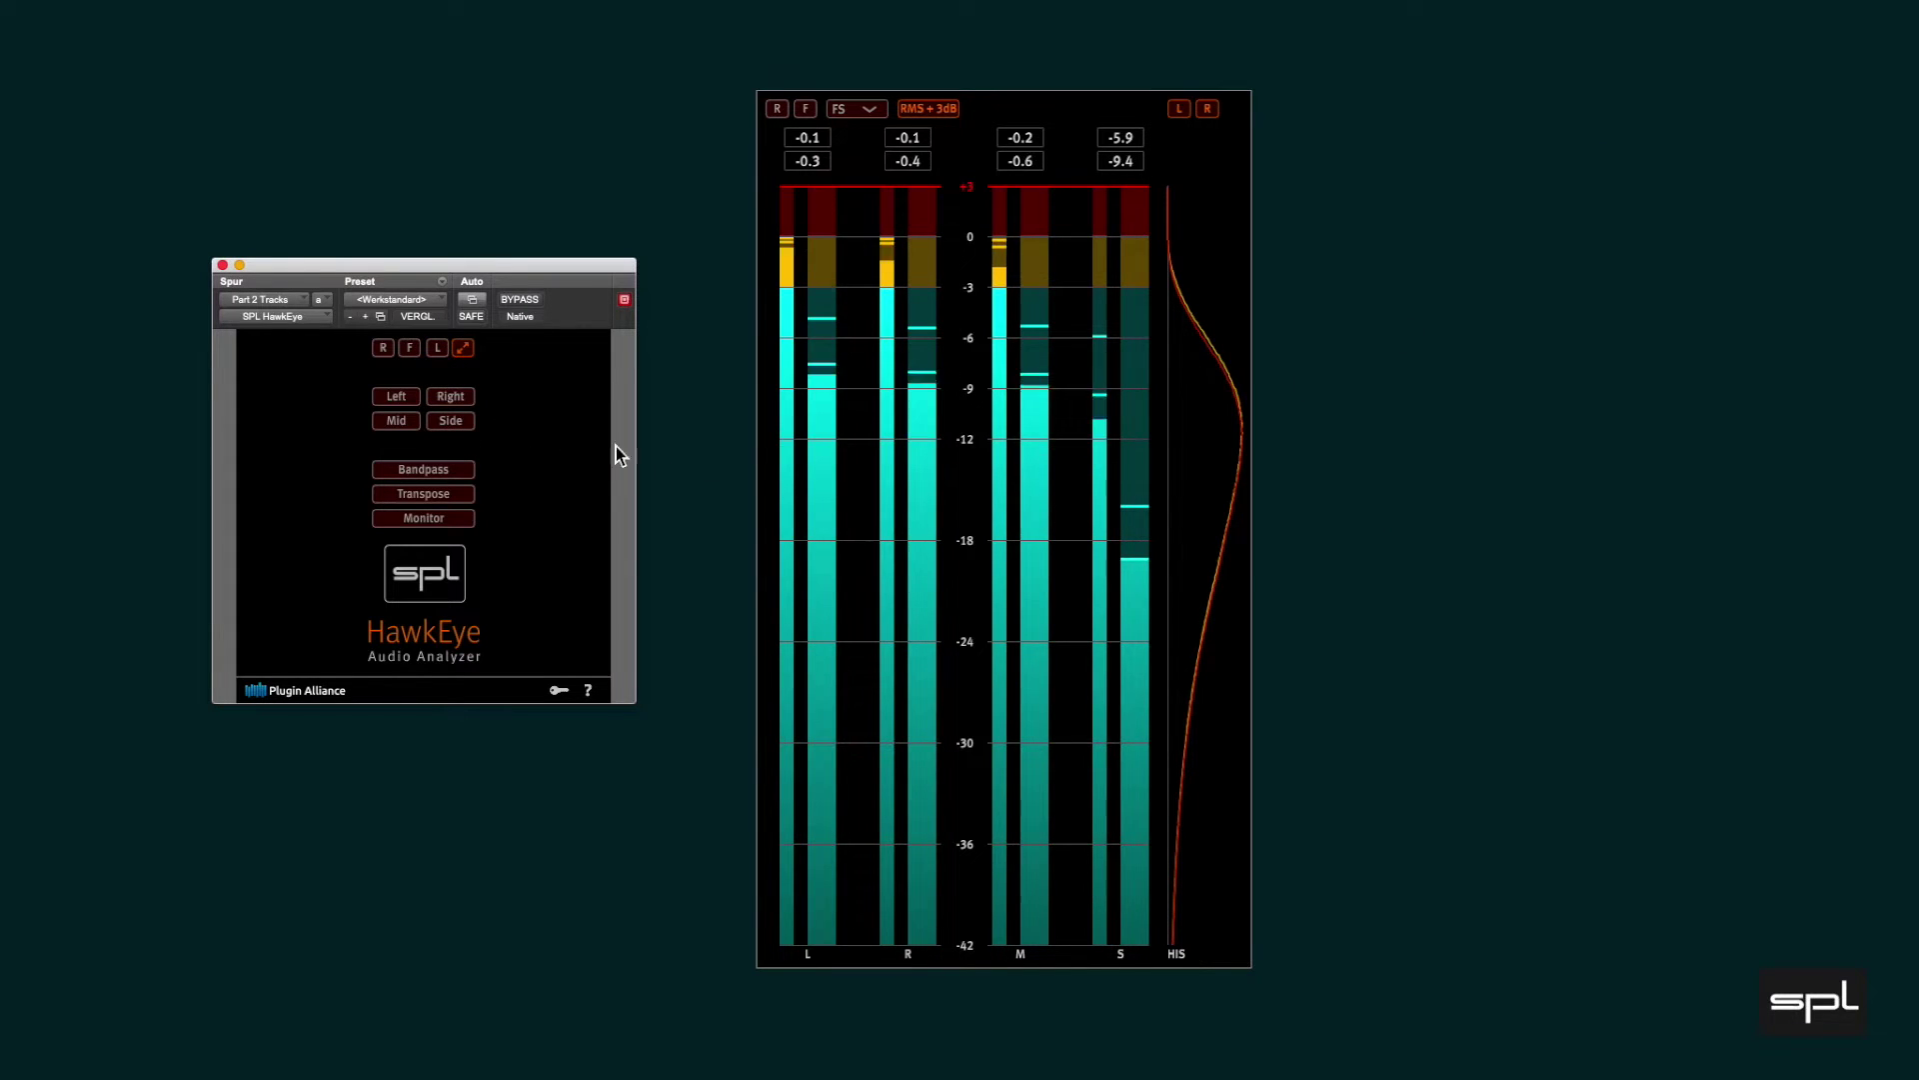
{"action": "left_click", "coordinate": [972, 512]}
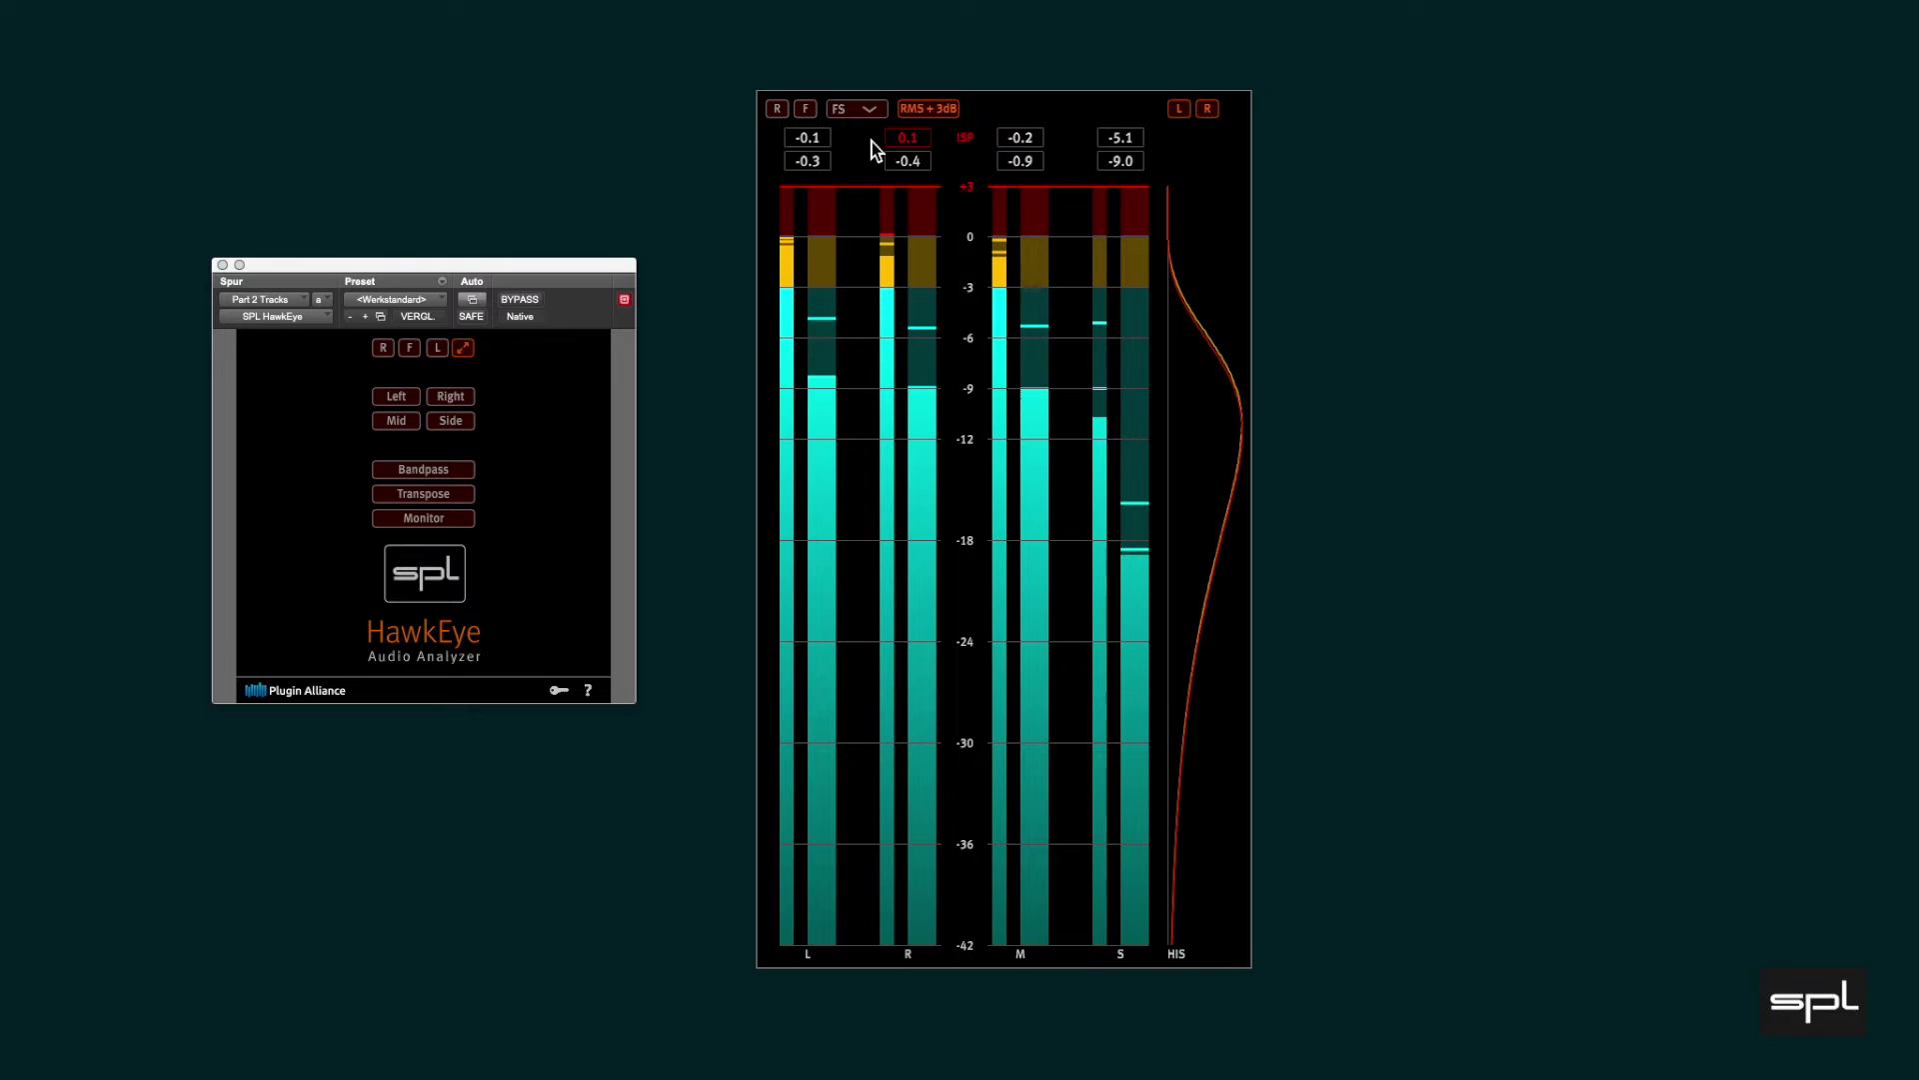
Show the level meter's FS, K-12, K-14 and K-20 scale list
{"action": "left_click", "coordinate": [874, 112]}
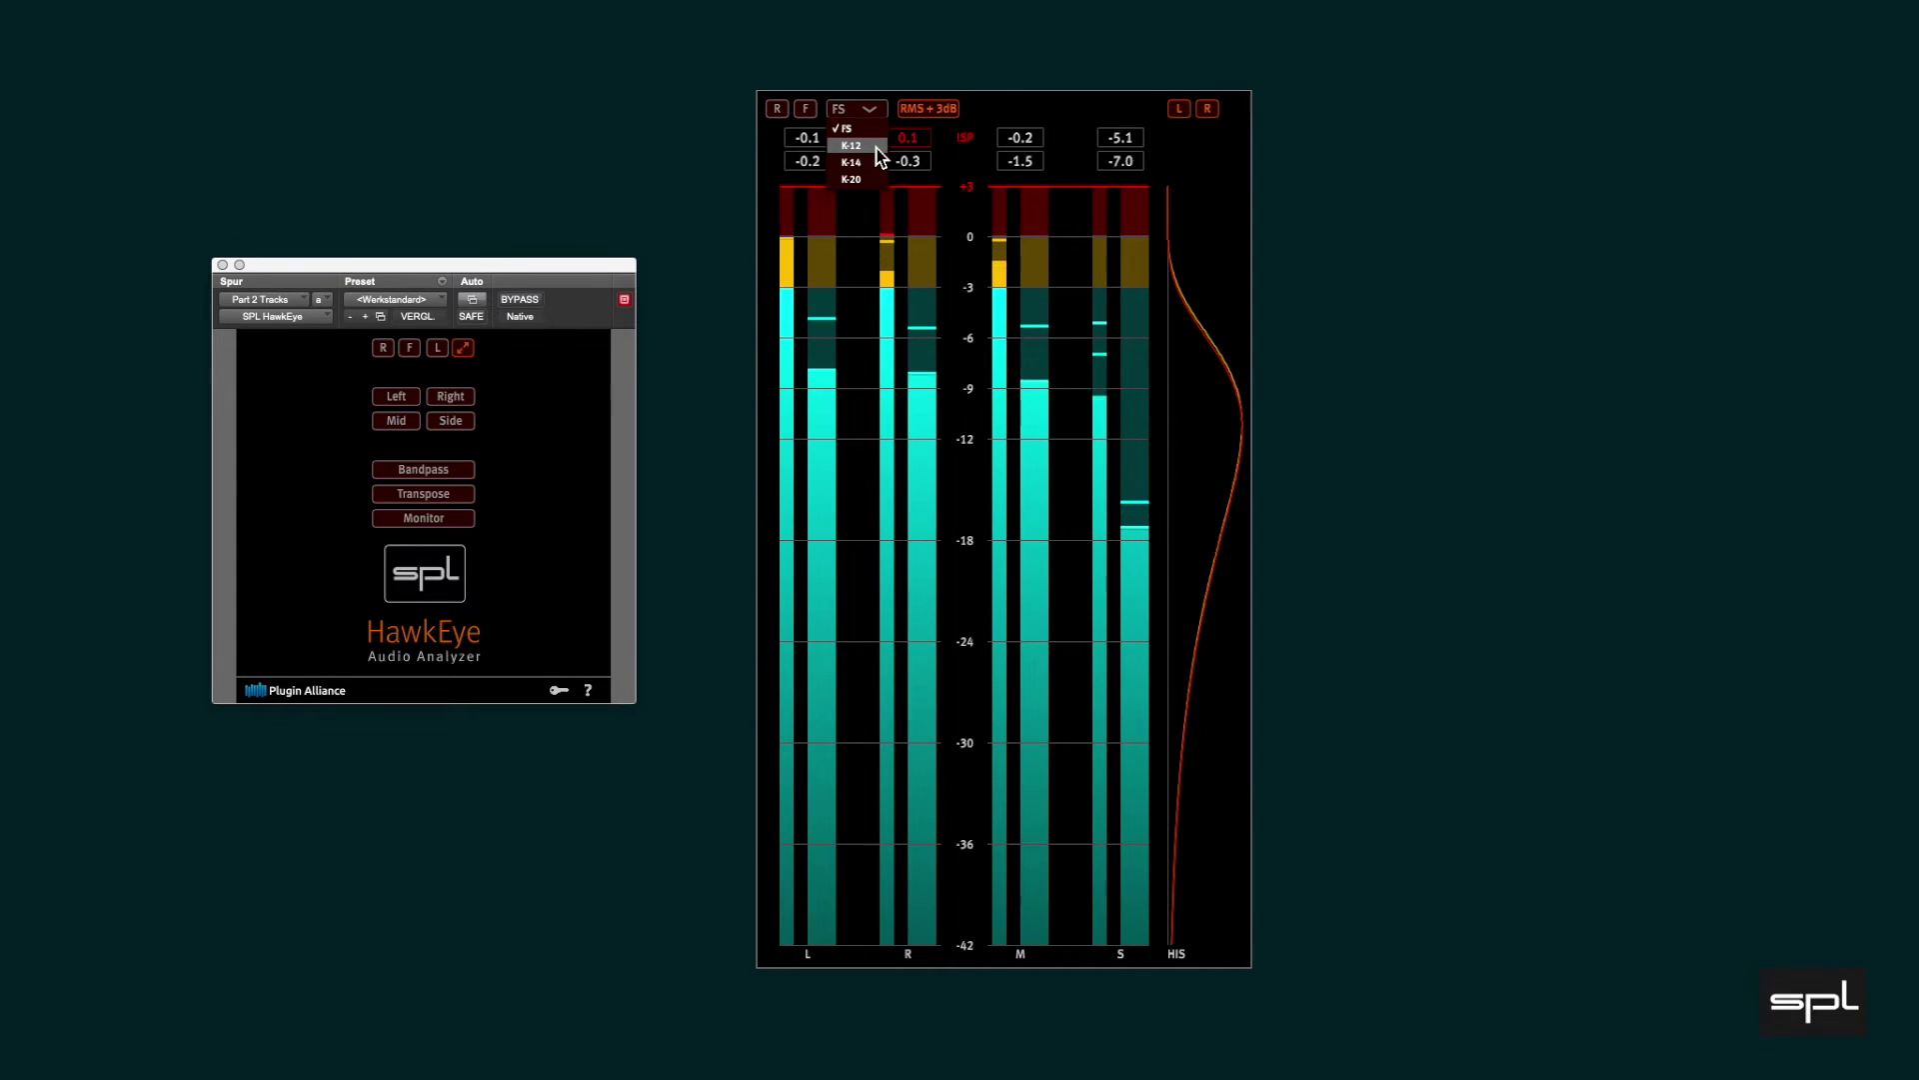
Switch the level meter to the K-12, K-14 and K-20 scales in turn
{"action": "left_click", "coordinate": [878, 148]}
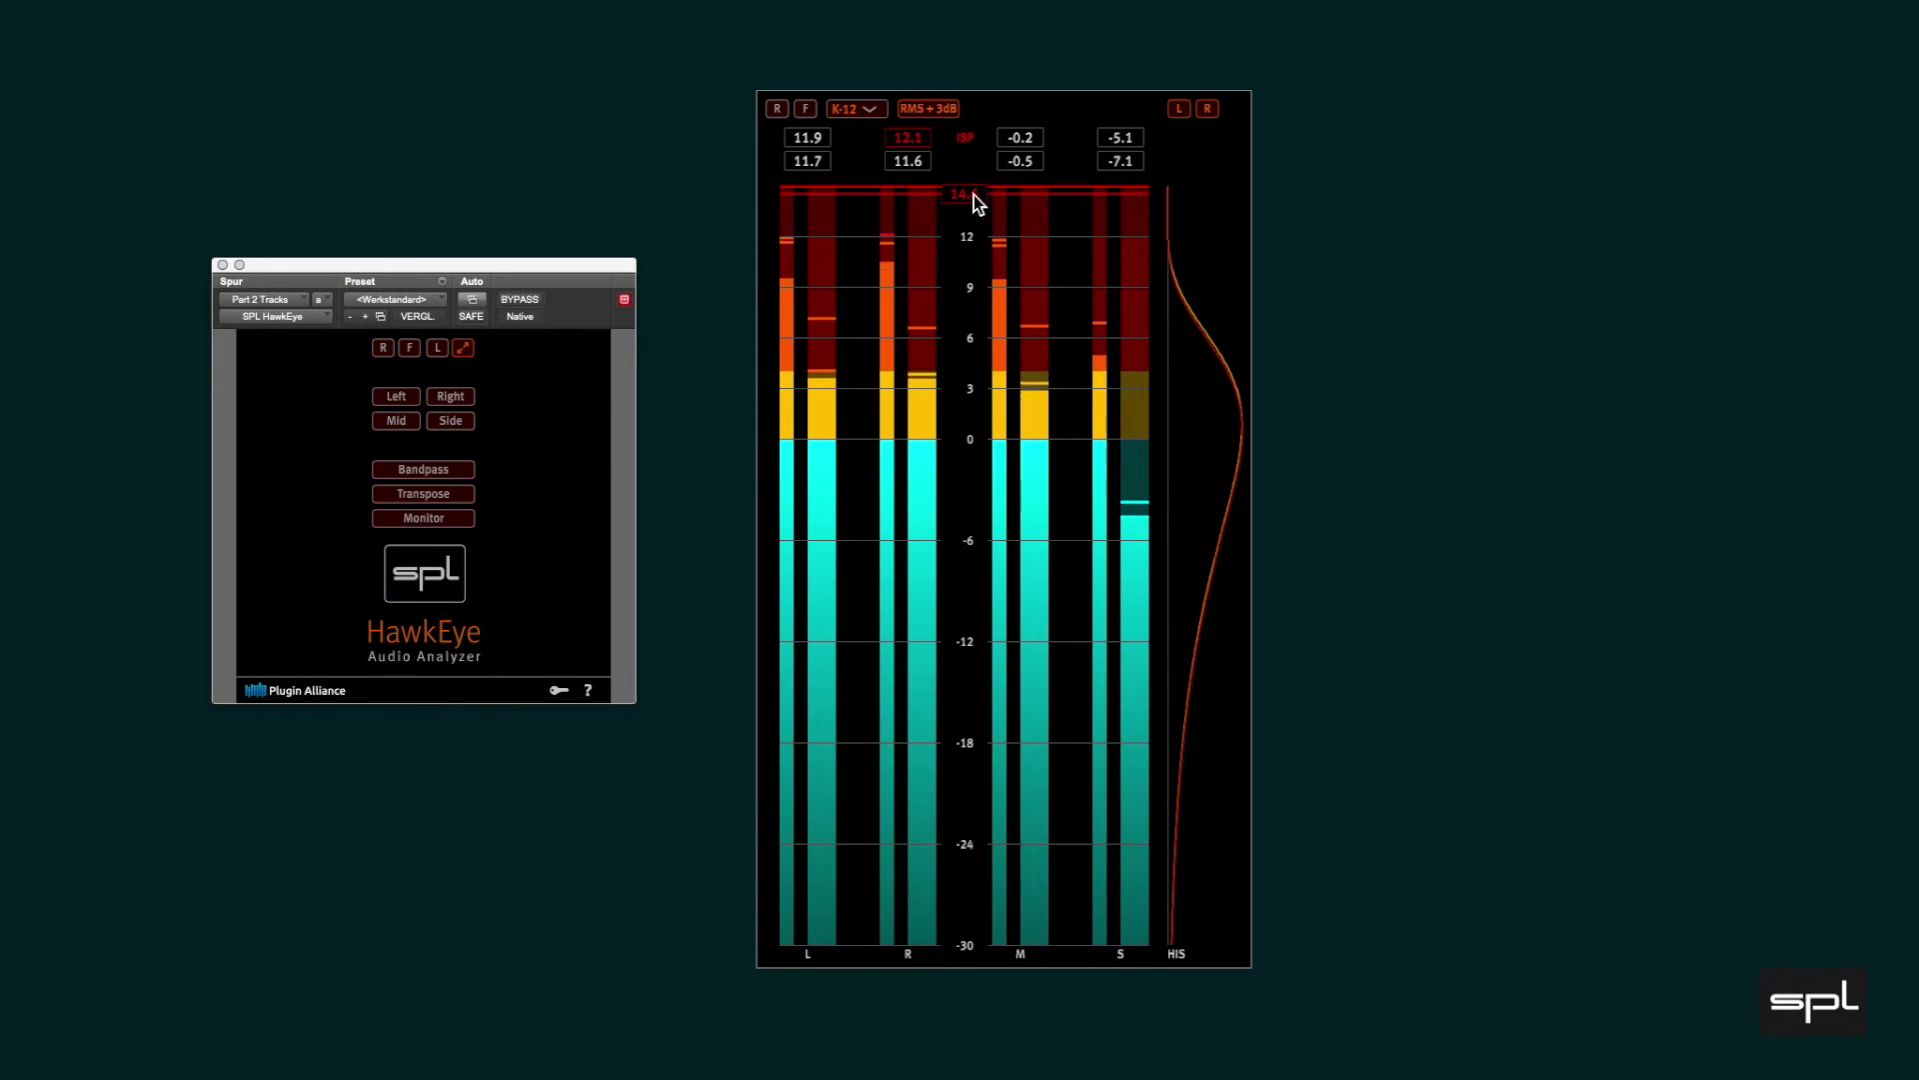
{"action": "left_click", "coordinate": [866, 112]}
{"action": "left_click", "coordinate": [866, 163]}
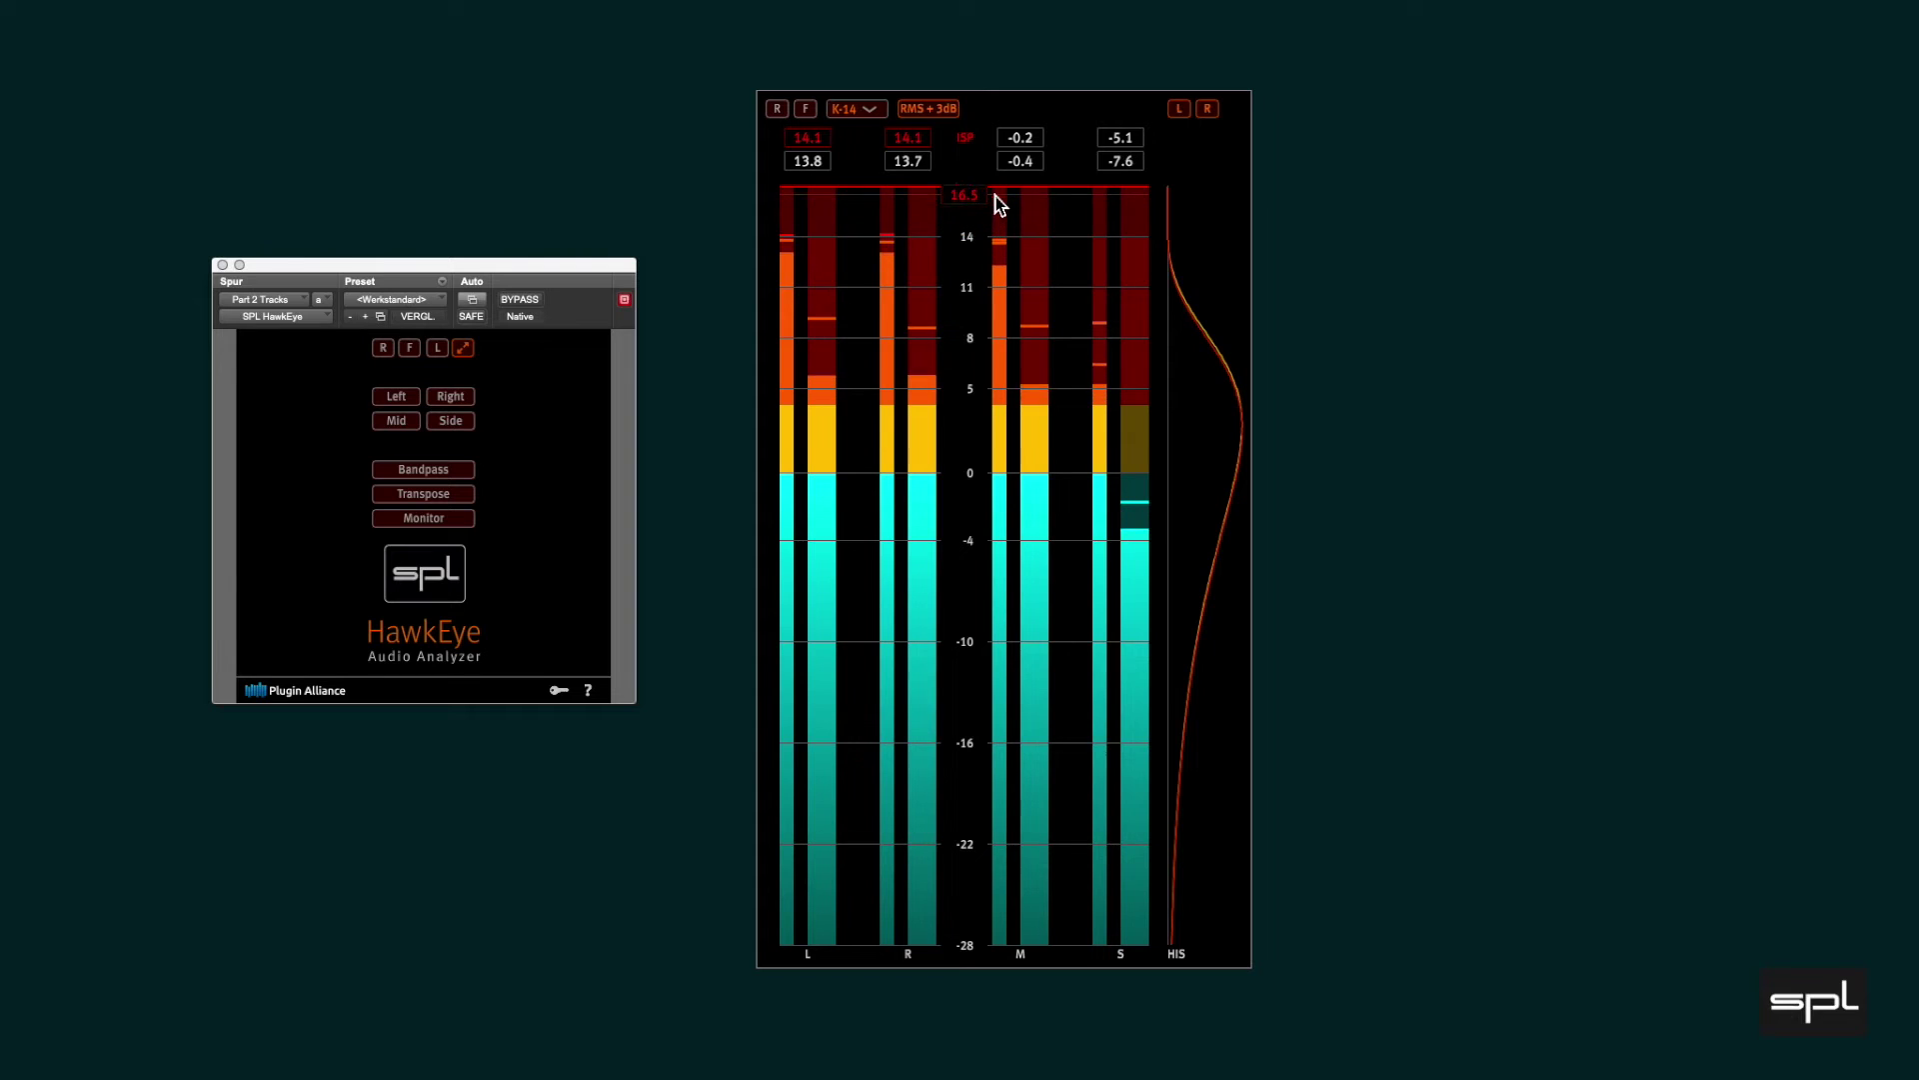
{"action": "left_click", "coordinate": [856, 108]}
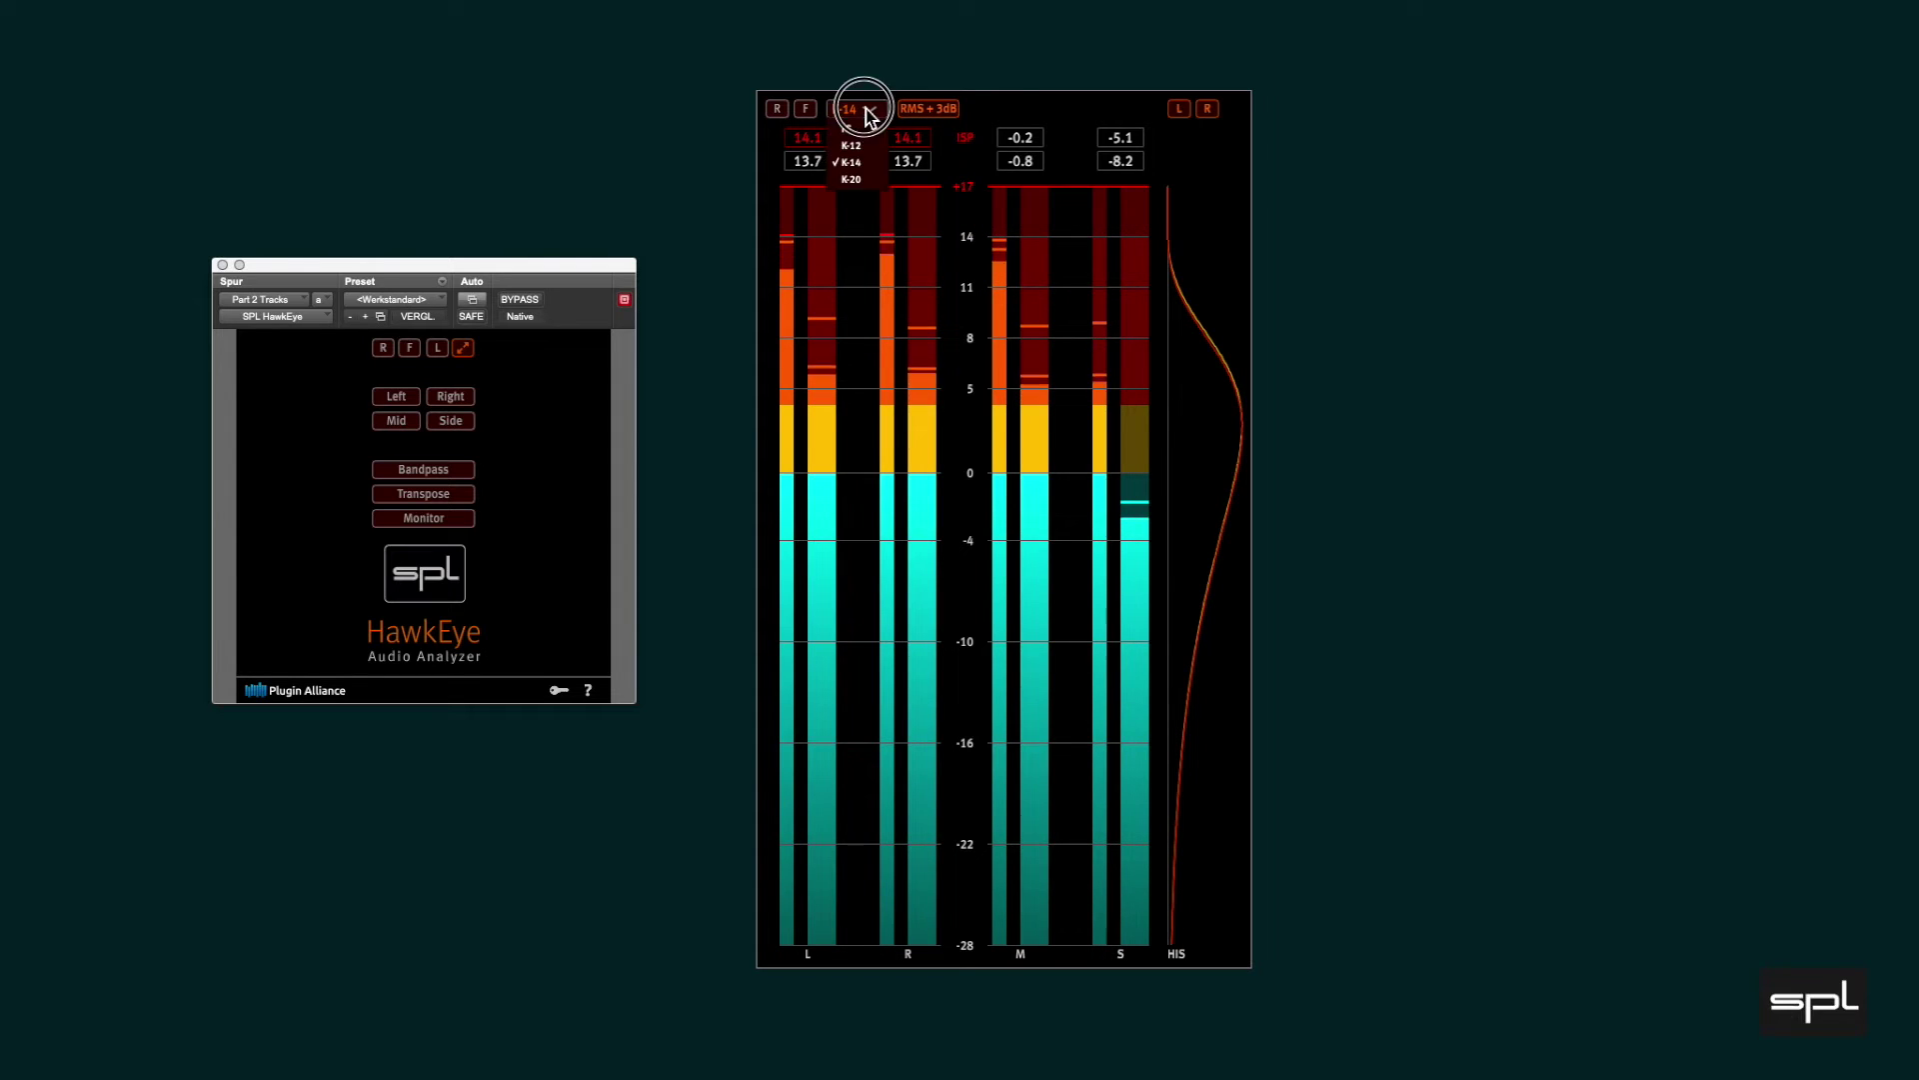
{"action": "left_click", "coordinate": [855, 181]}
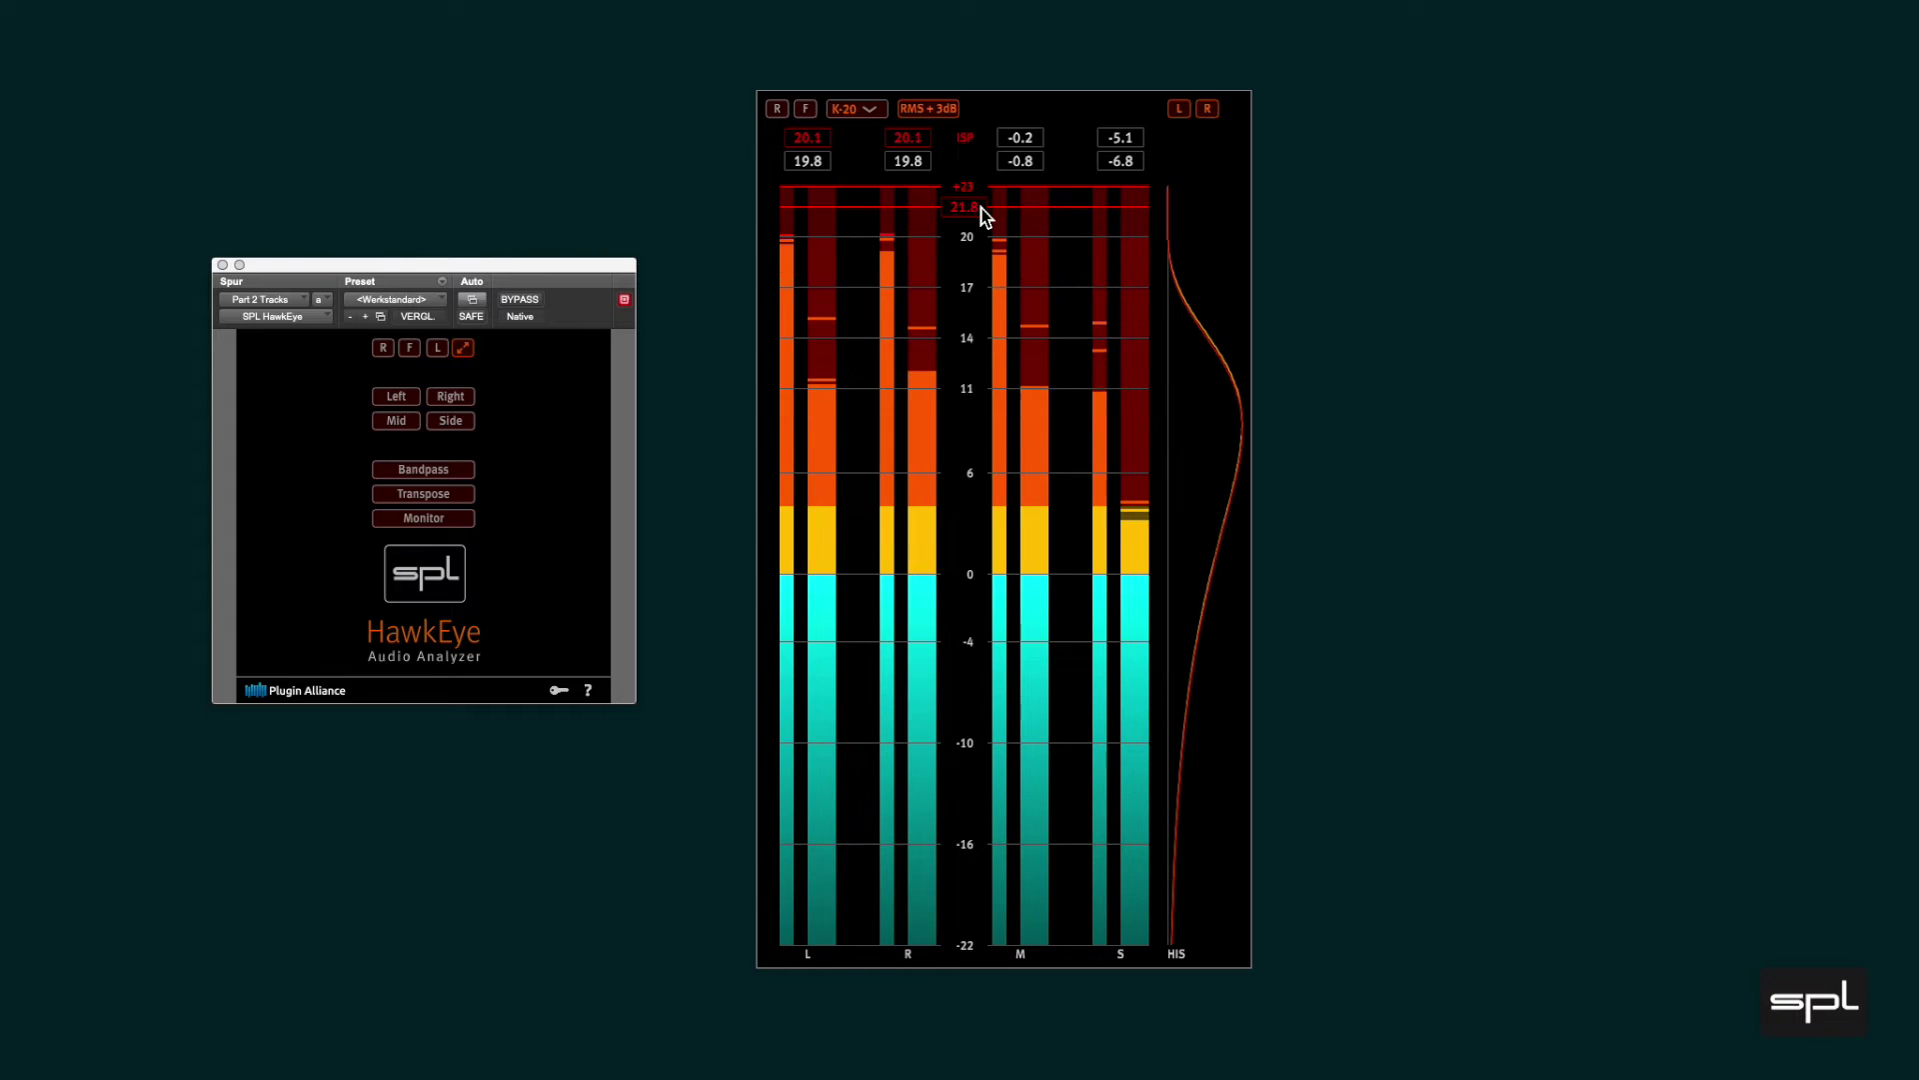
Return the level meter to the FS scale and expand the full analyzer view
{"action": "left_click", "coordinate": [874, 116]}
{"action": "left_click", "coordinate": [873, 148]}
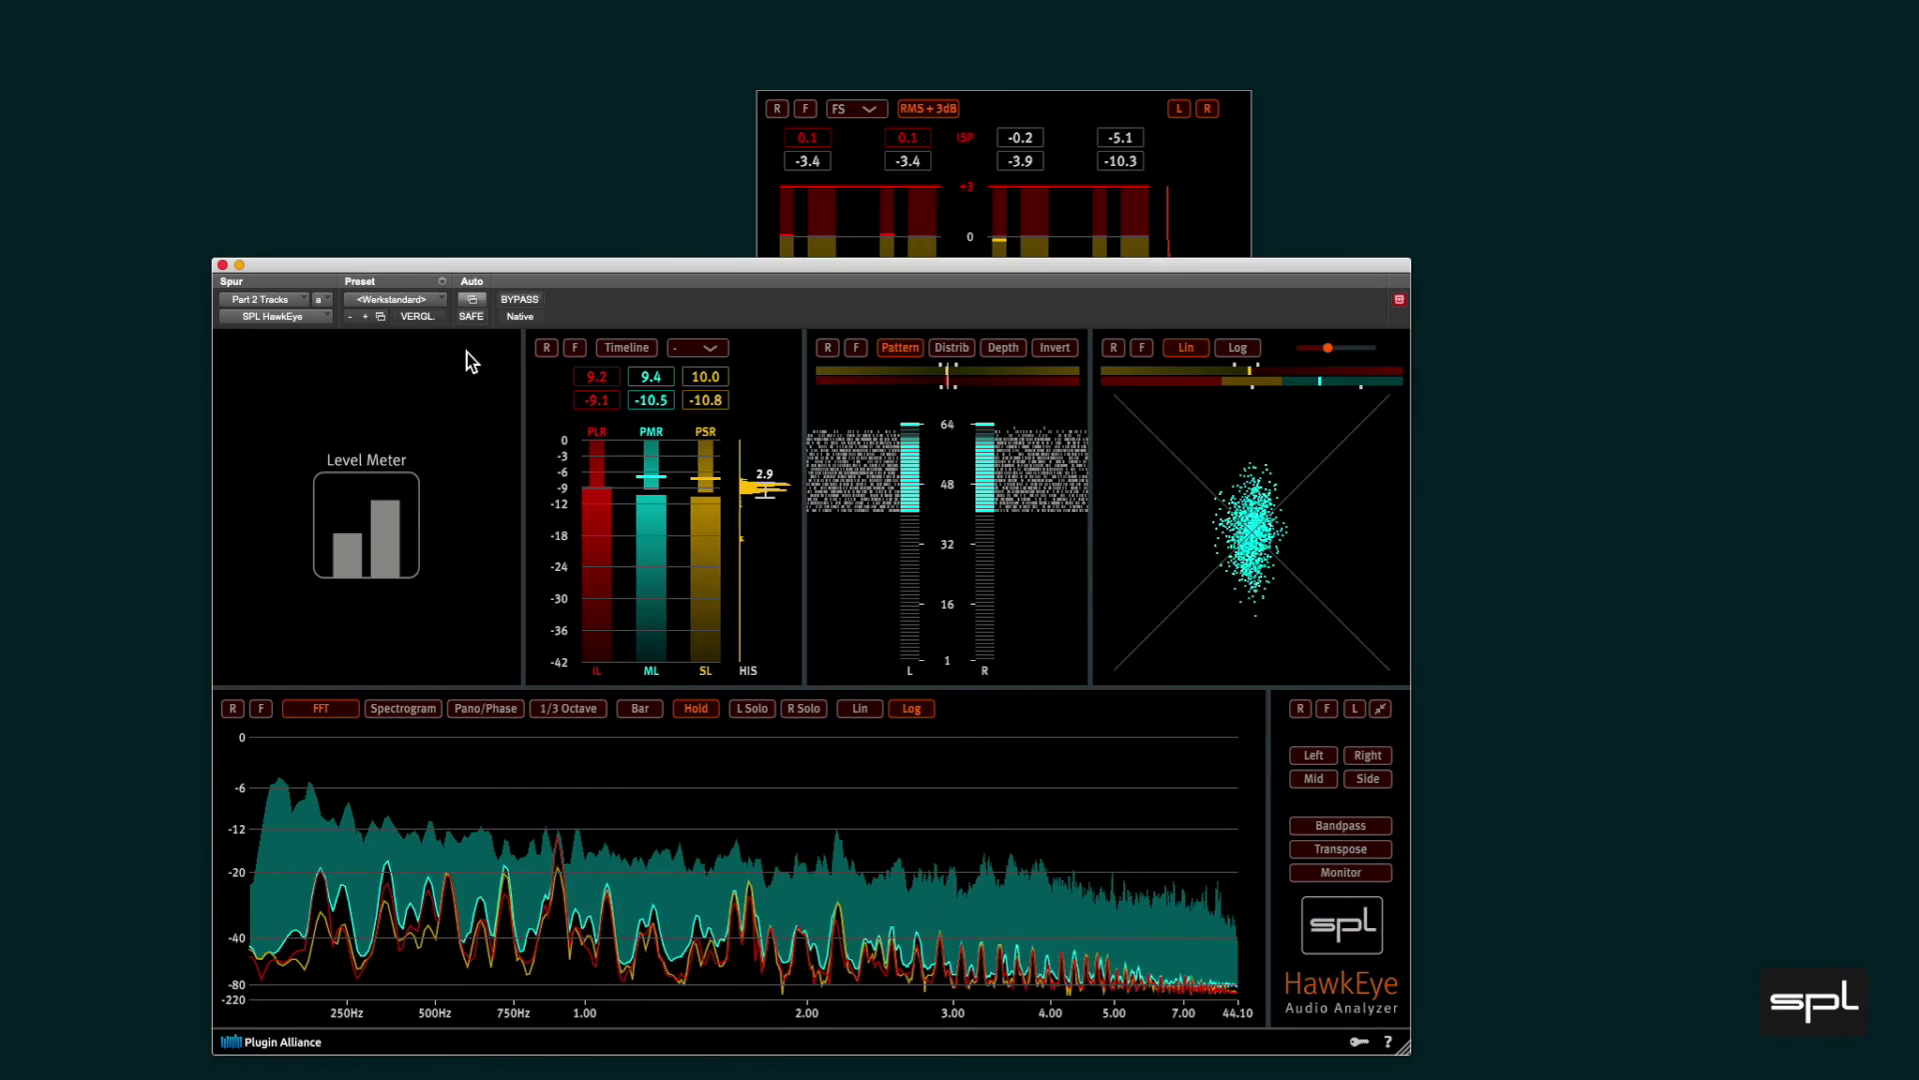
{"action": "left_click", "coordinate": [464, 348]}
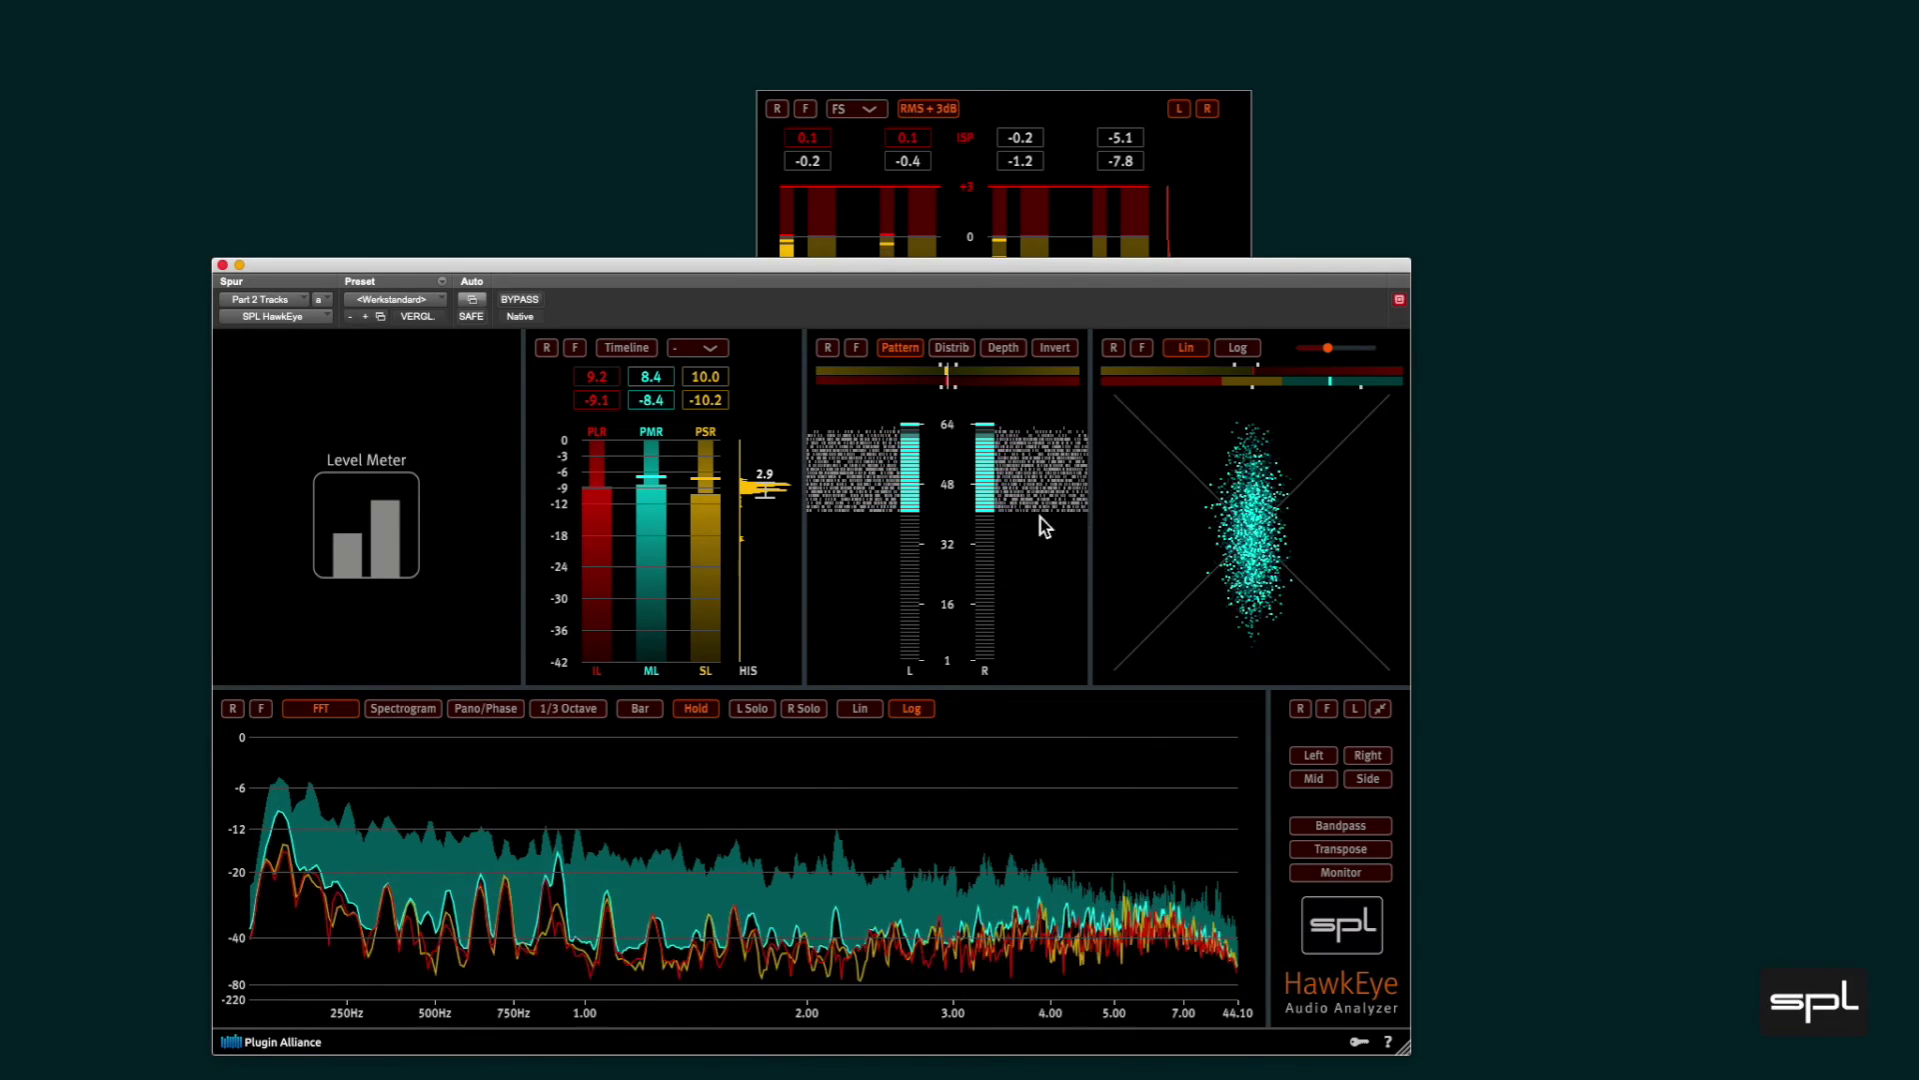
Float the loudness meter in its own window, recollapse the analyzer, and reset the readouts
{"action": "double_click", "coordinate": [763, 556]}
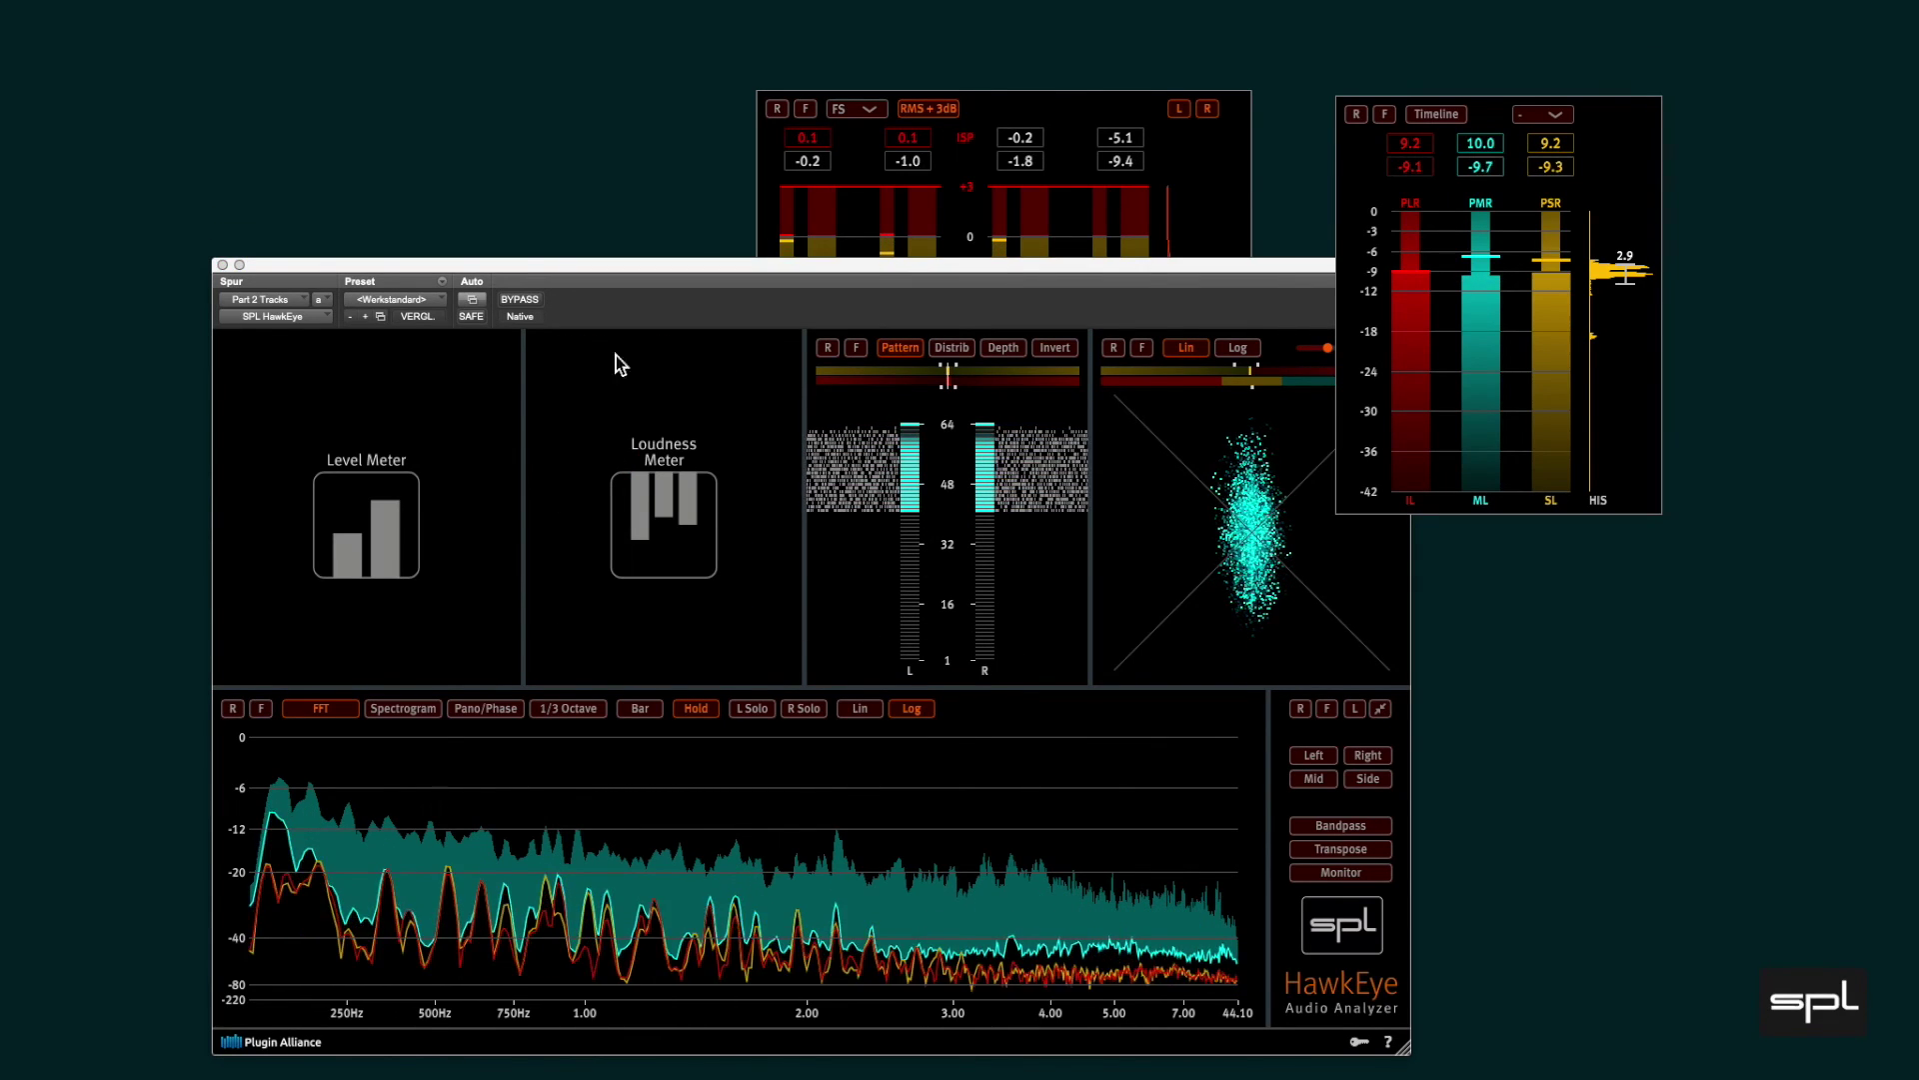
{"action": "left_click", "coordinate": [1382, 708]}
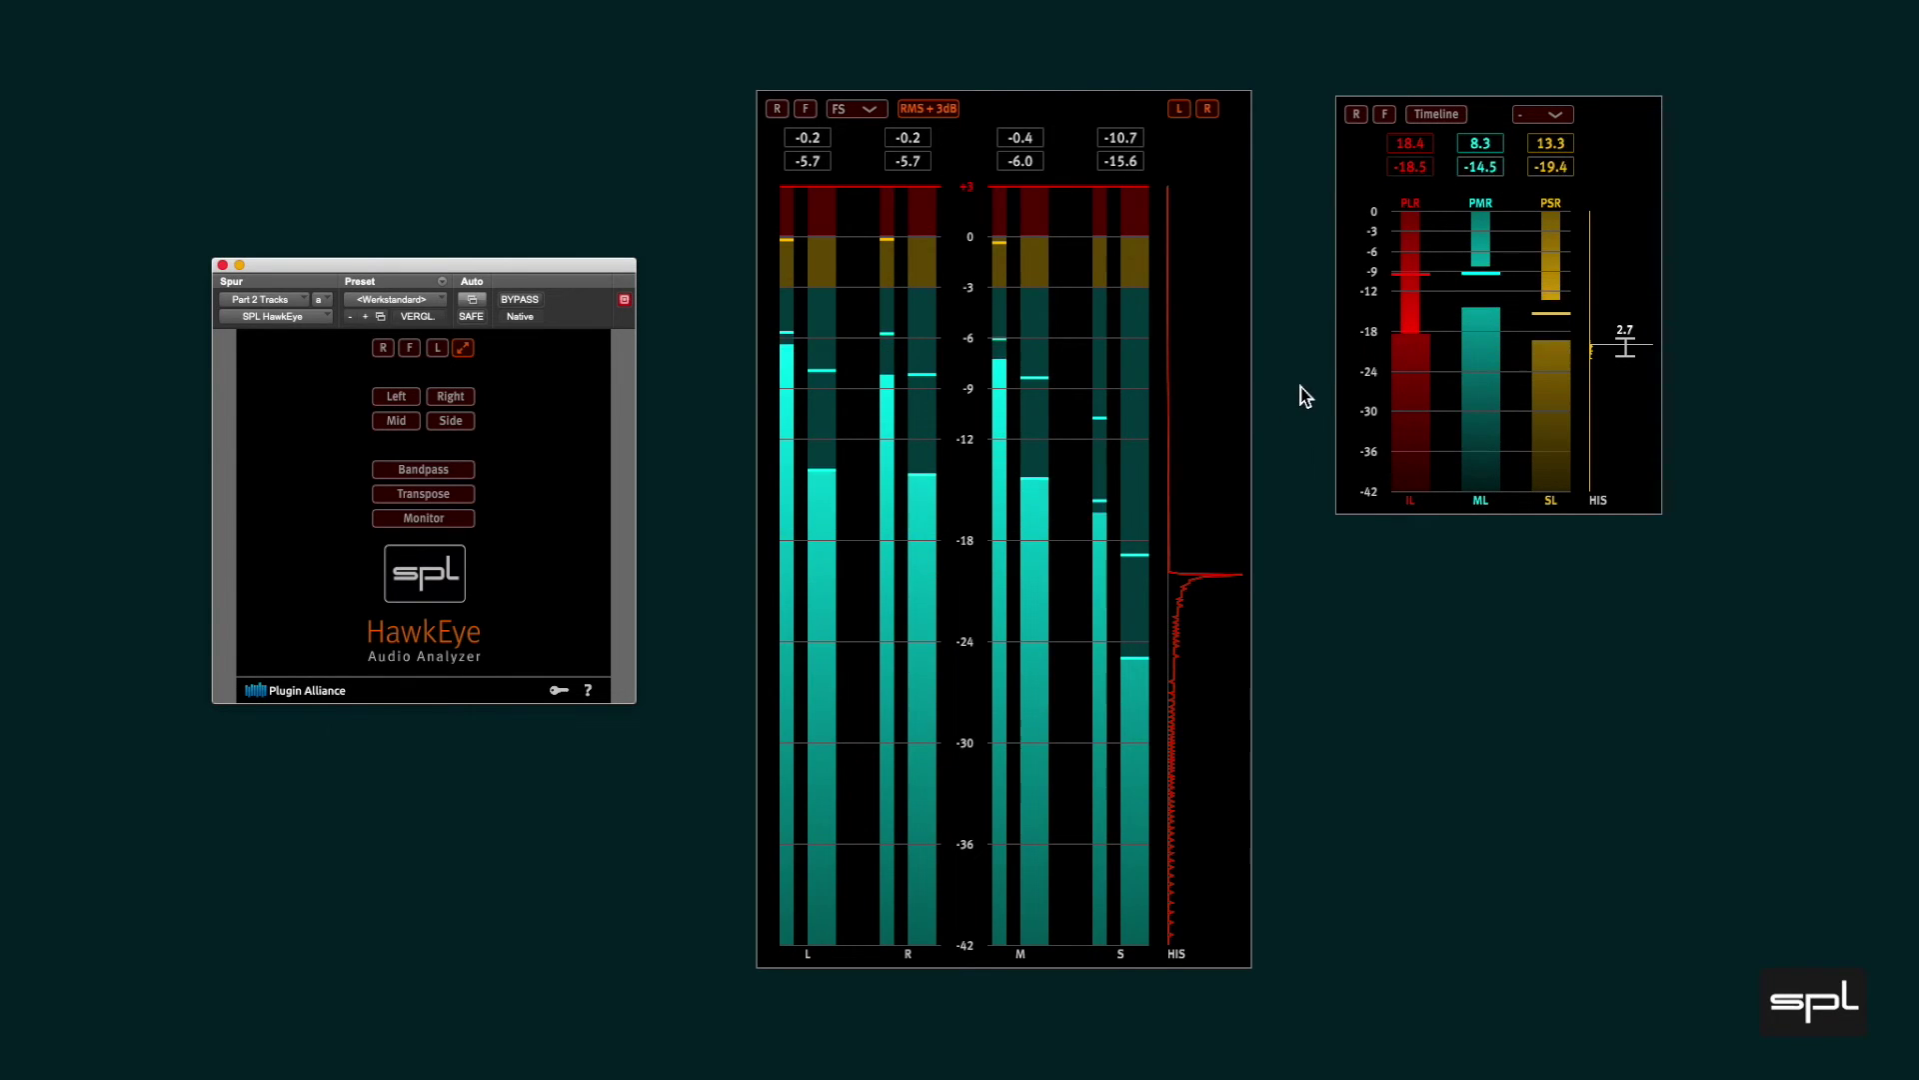
{"action": "left_click", "coordinate": [383, 350]}
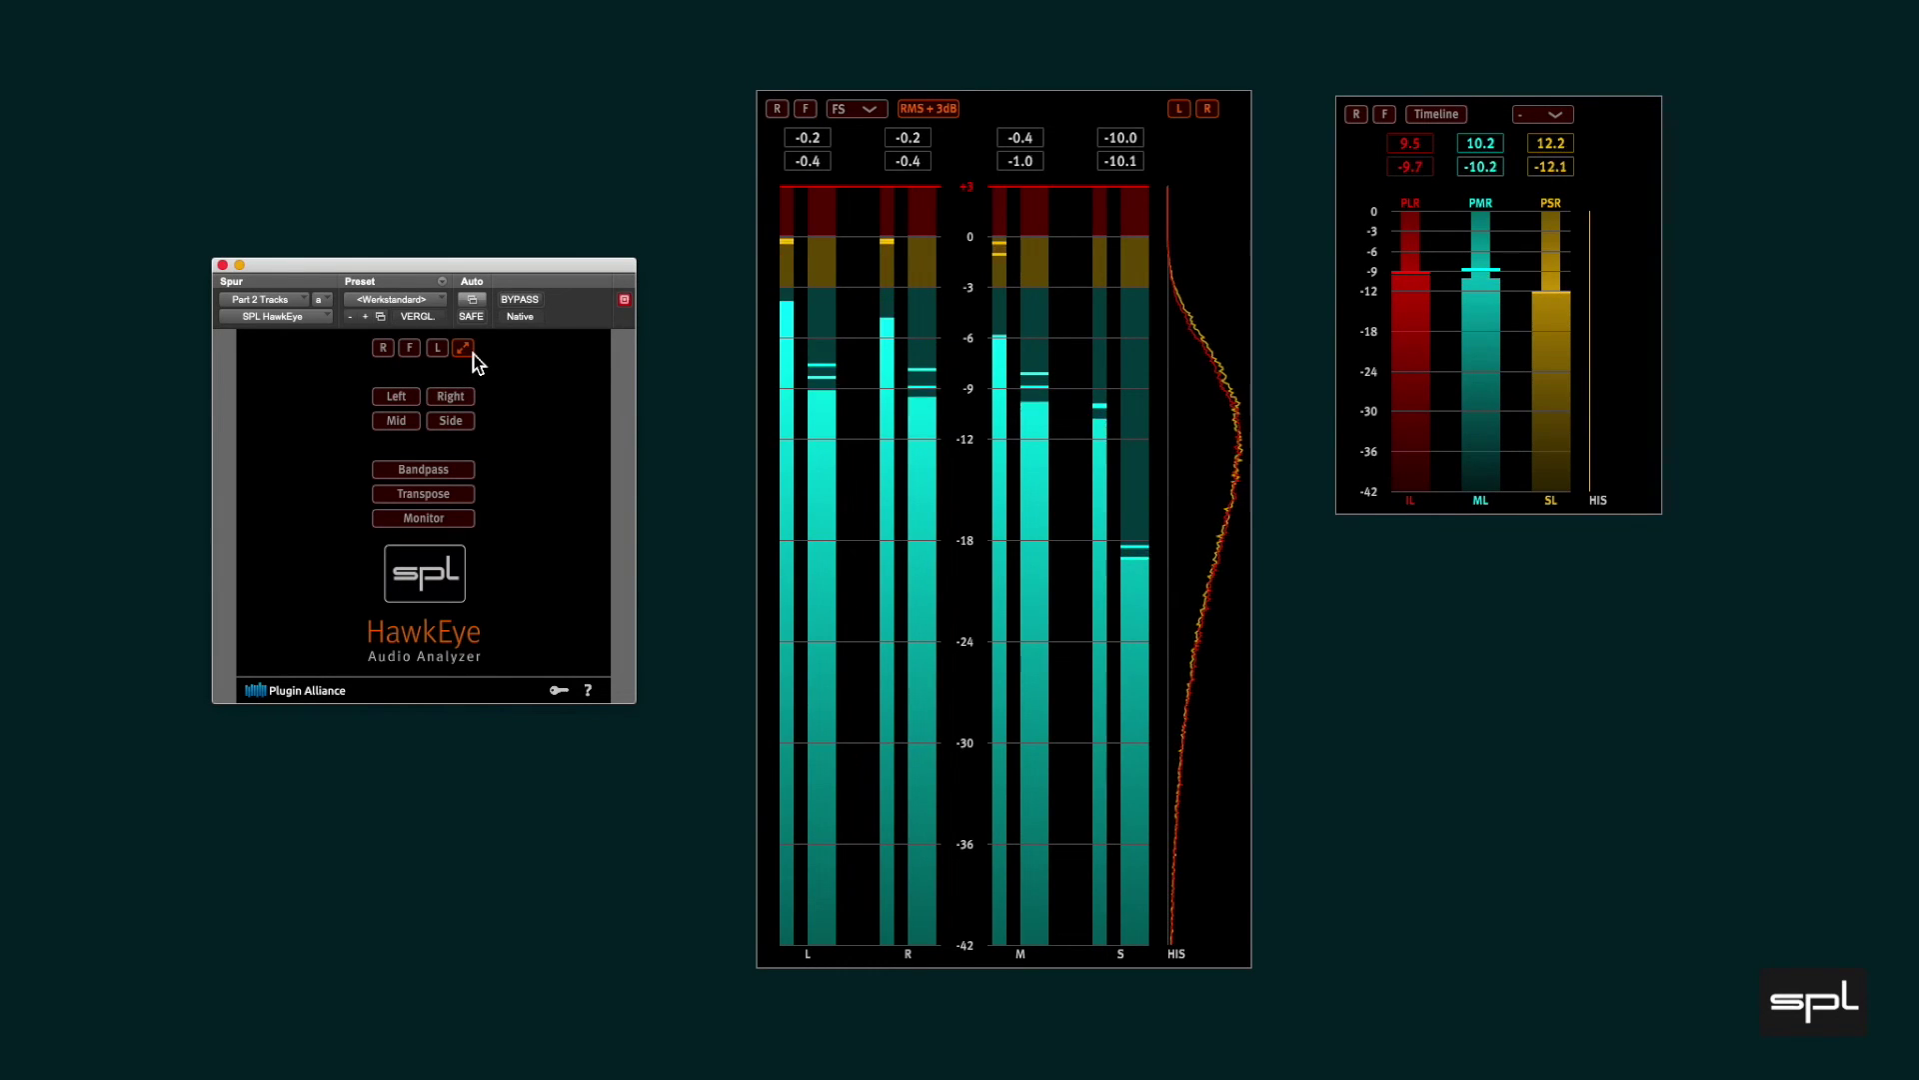
Close the floating loudness meter and switch RMS +3dB off, then back on
{"action": "left_click", "coordinate": [1366, 189]}
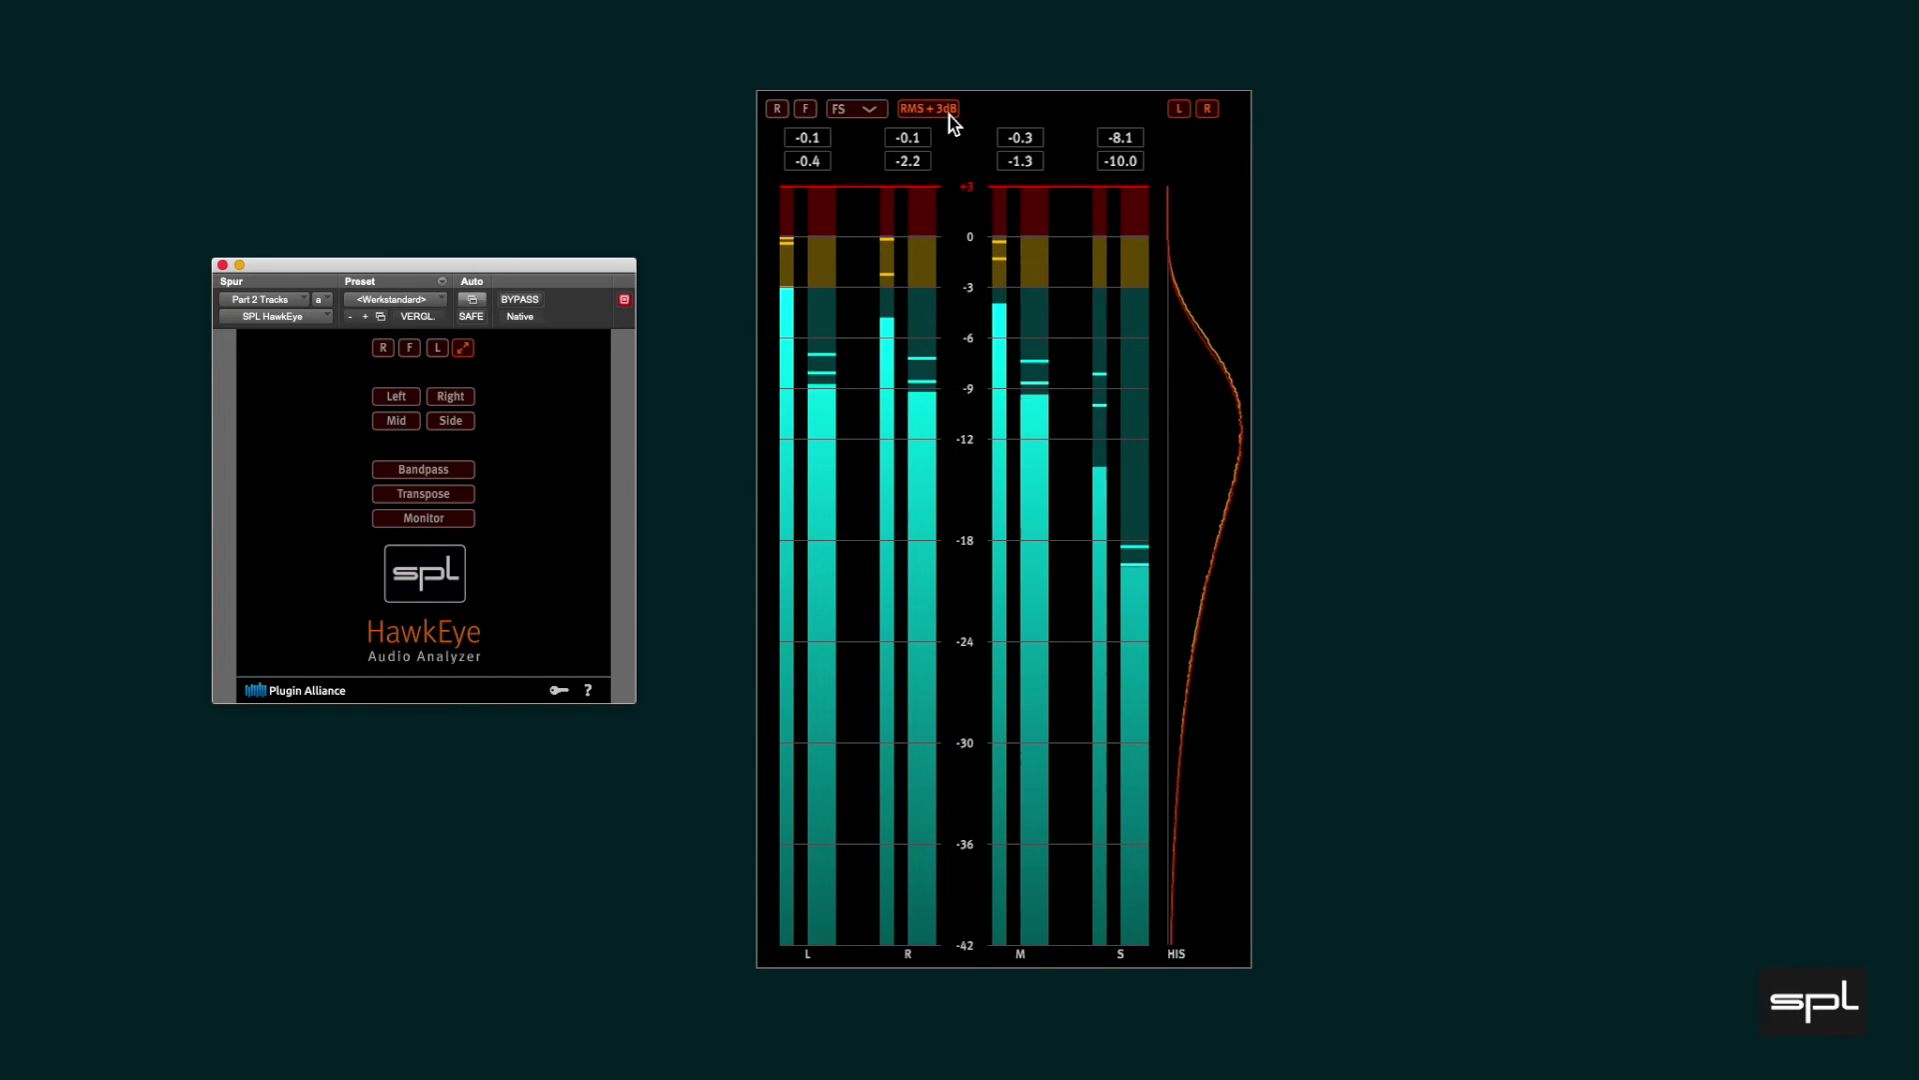
{"action": "left_click", "coordinate": [949, 116]}
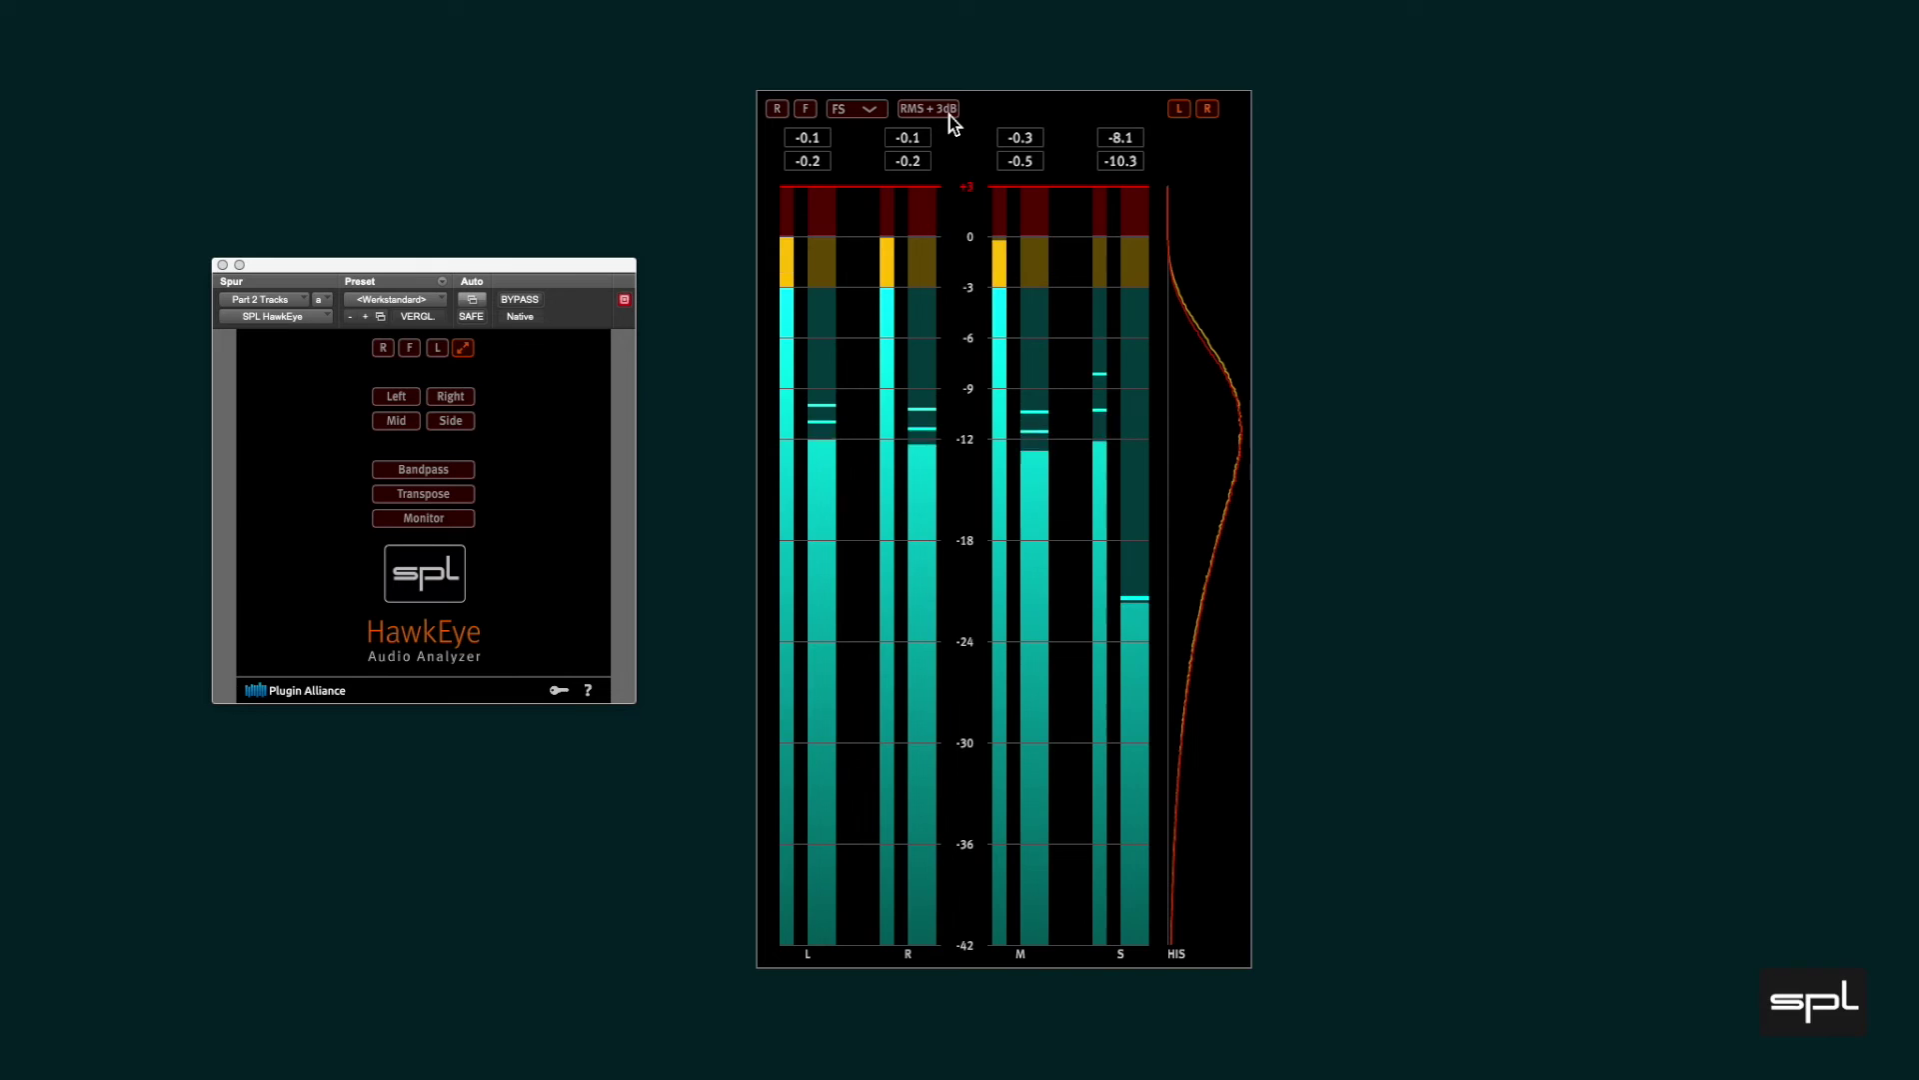
{"action": "left_click", "coordinate": [950, 116]}
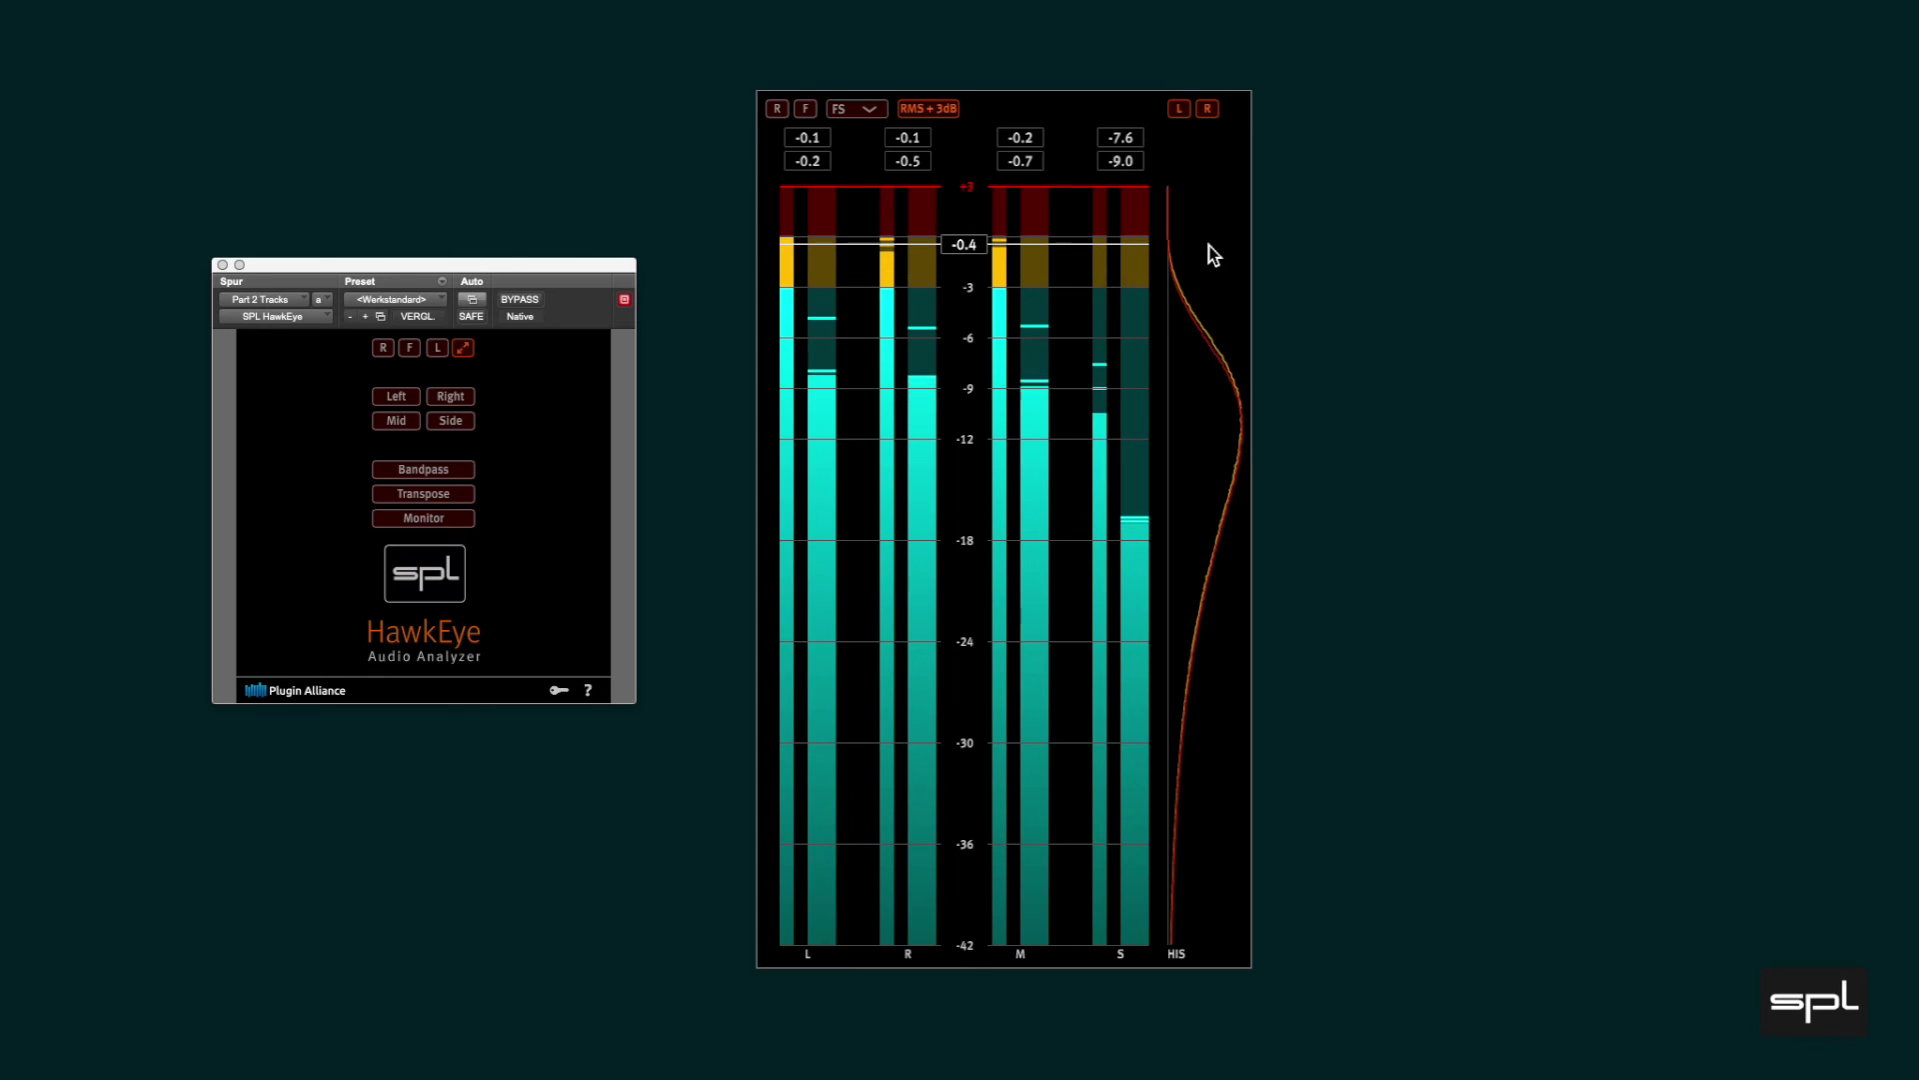
{"action": "left_click", "coordinate": [1208, 110]}
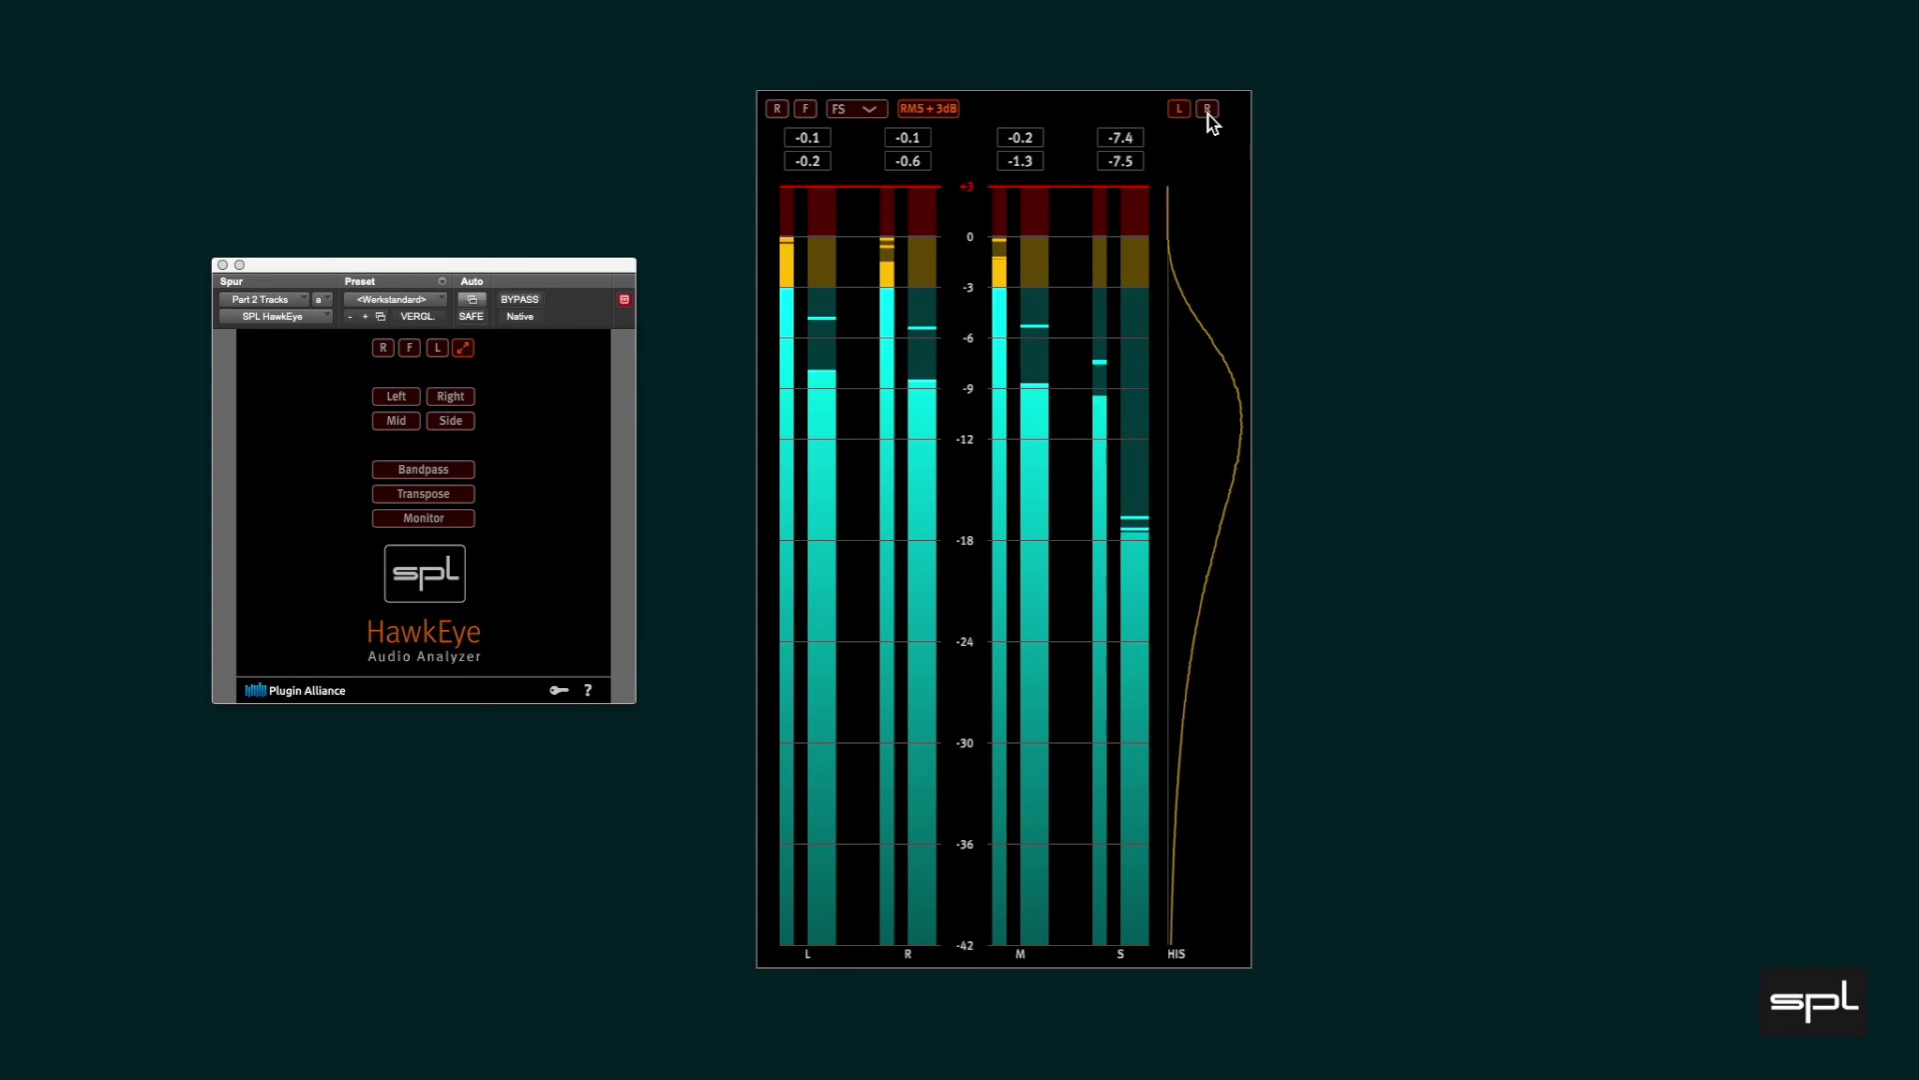
{"action": "left_click", "coordinate": [1177, 110]}
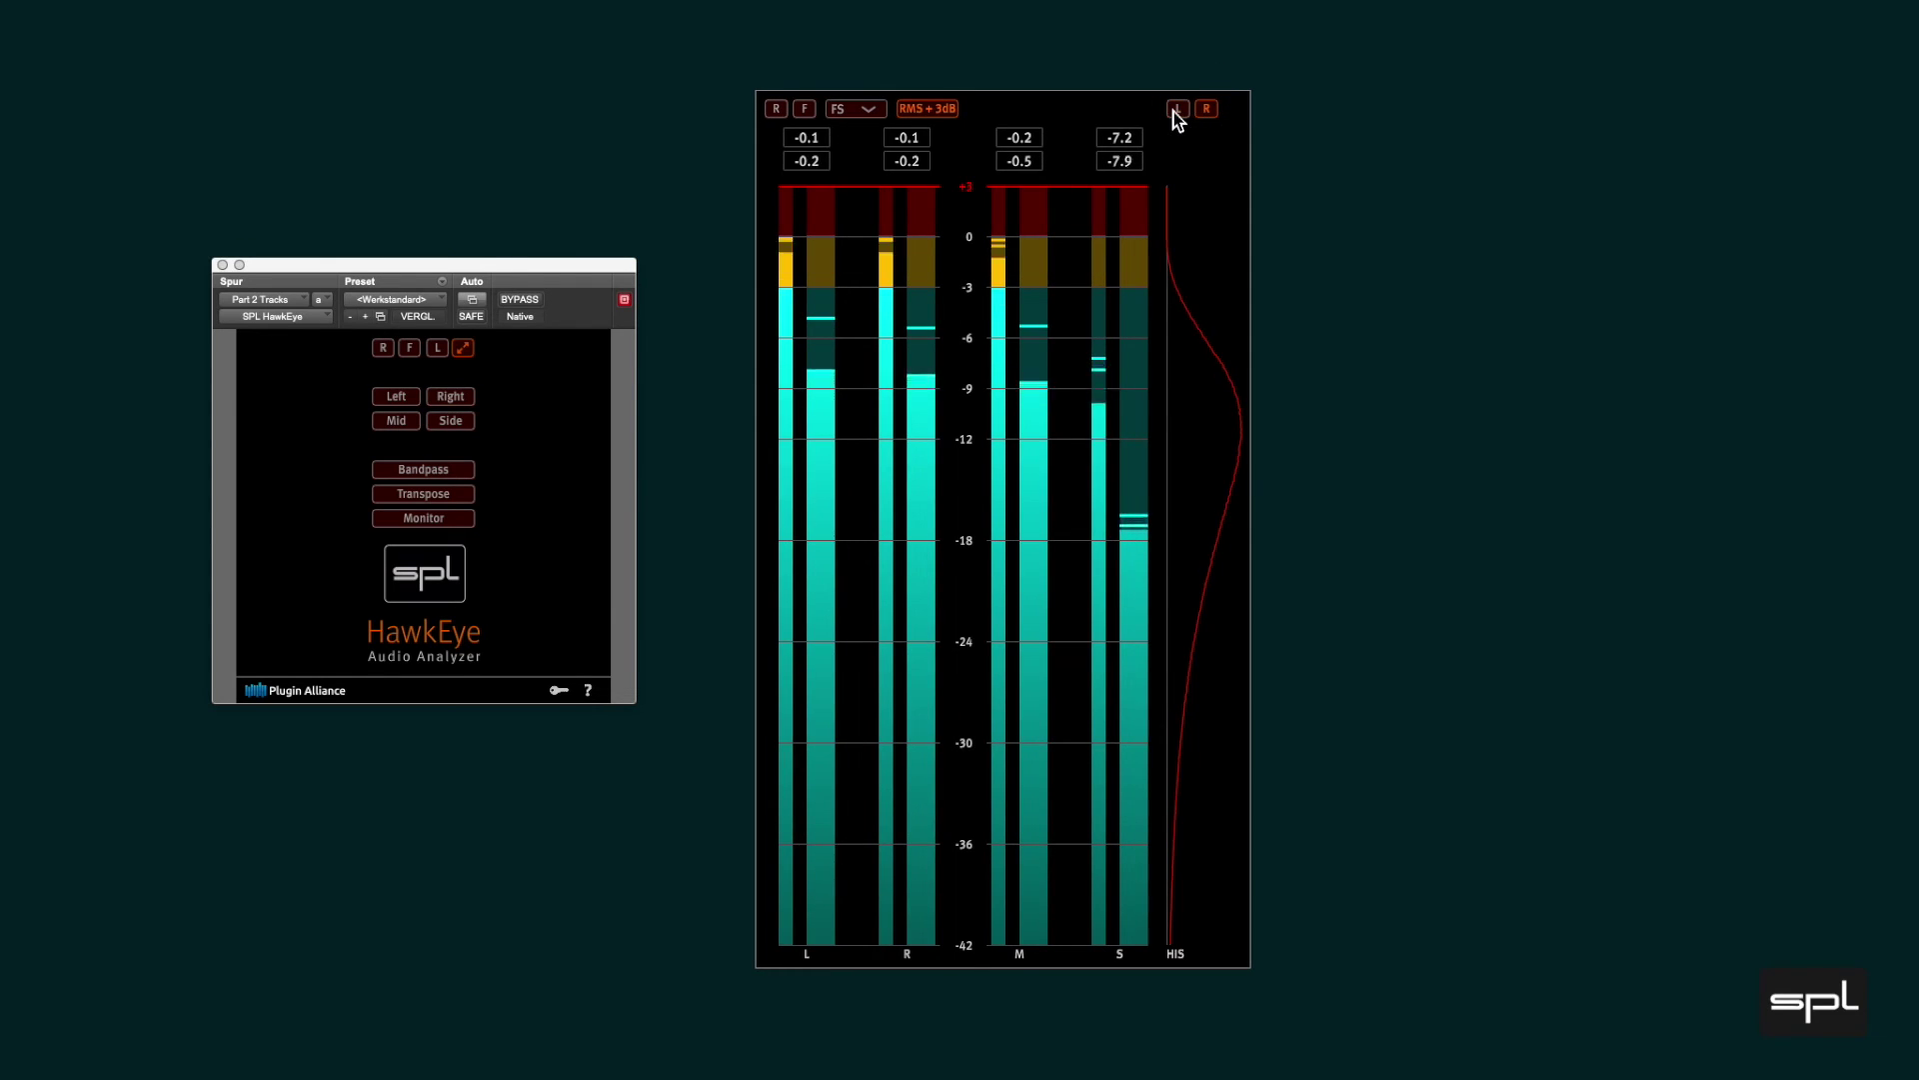
{"action": "left_click", "coordinate": [1176, 110]}
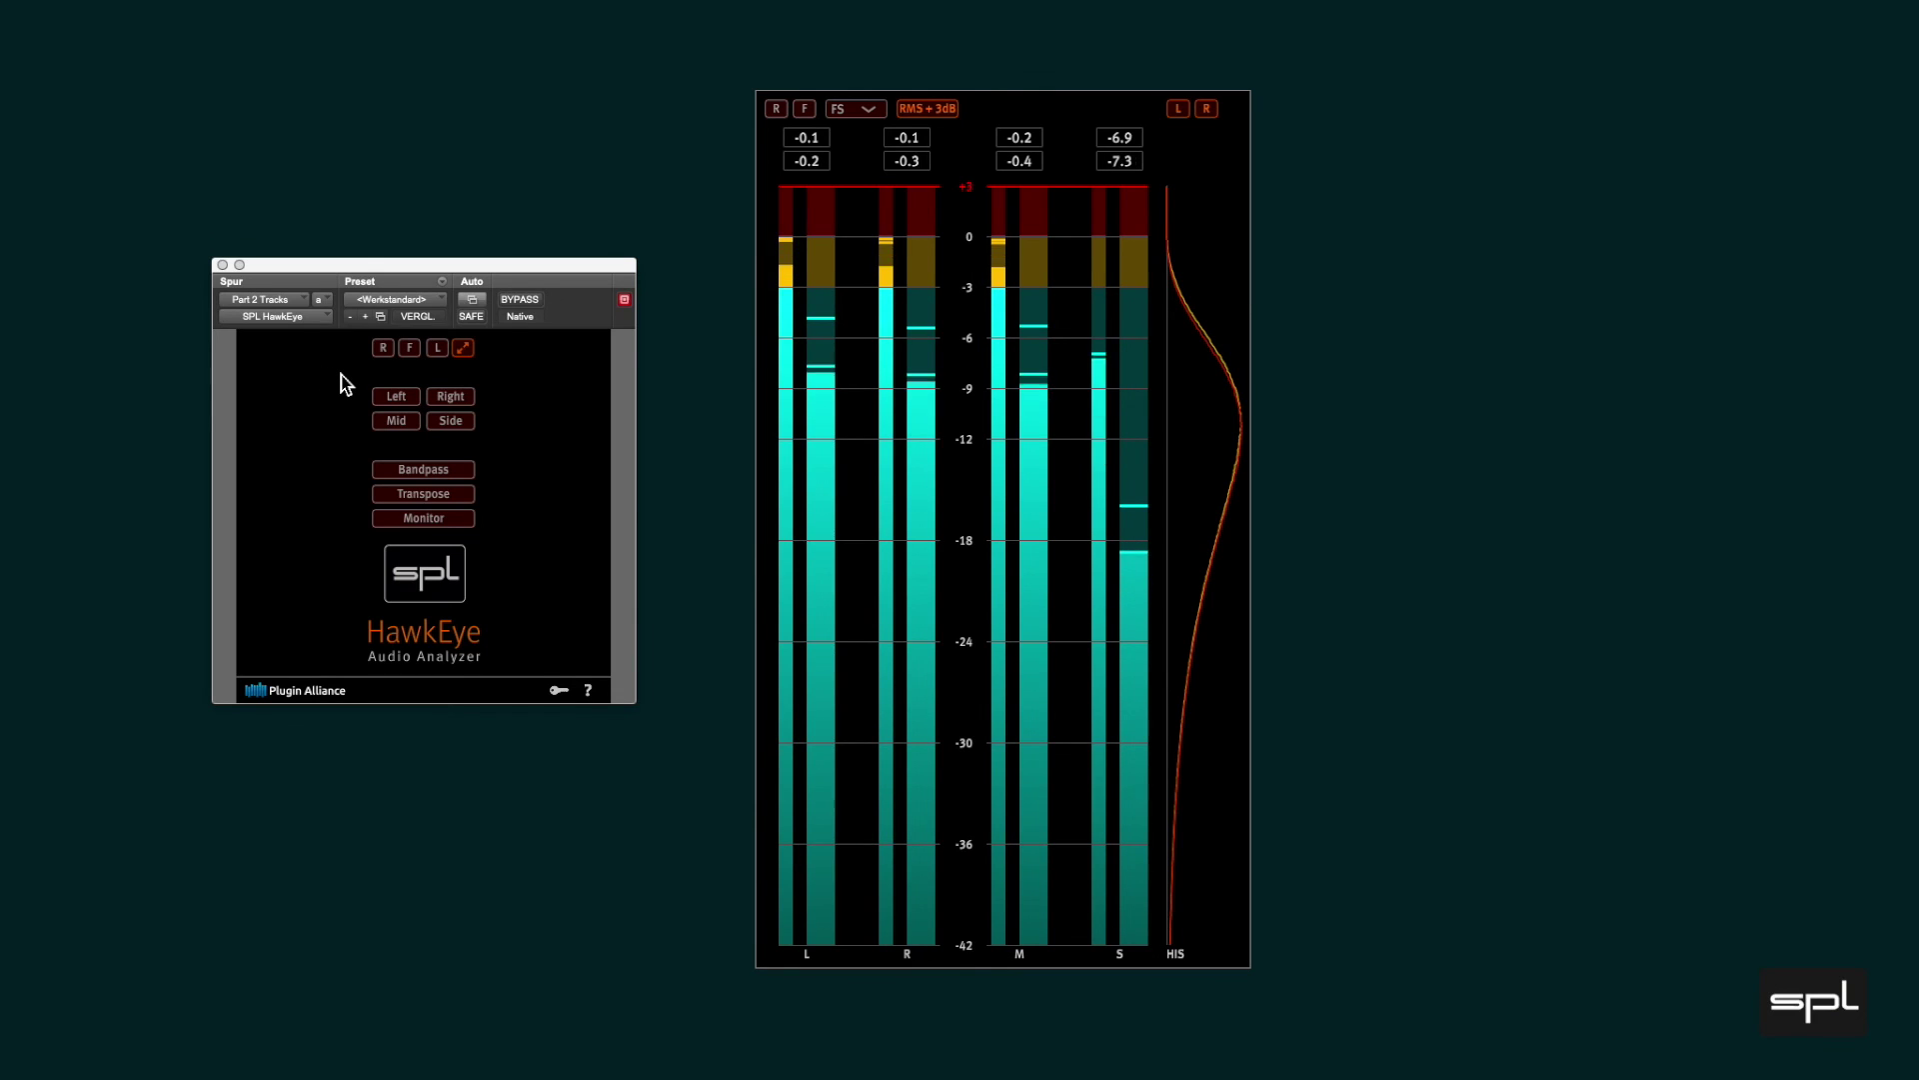
Reset the histogram and peak holds twice with the R button
{"action": "left_click", "coordinate": [386, 350]}
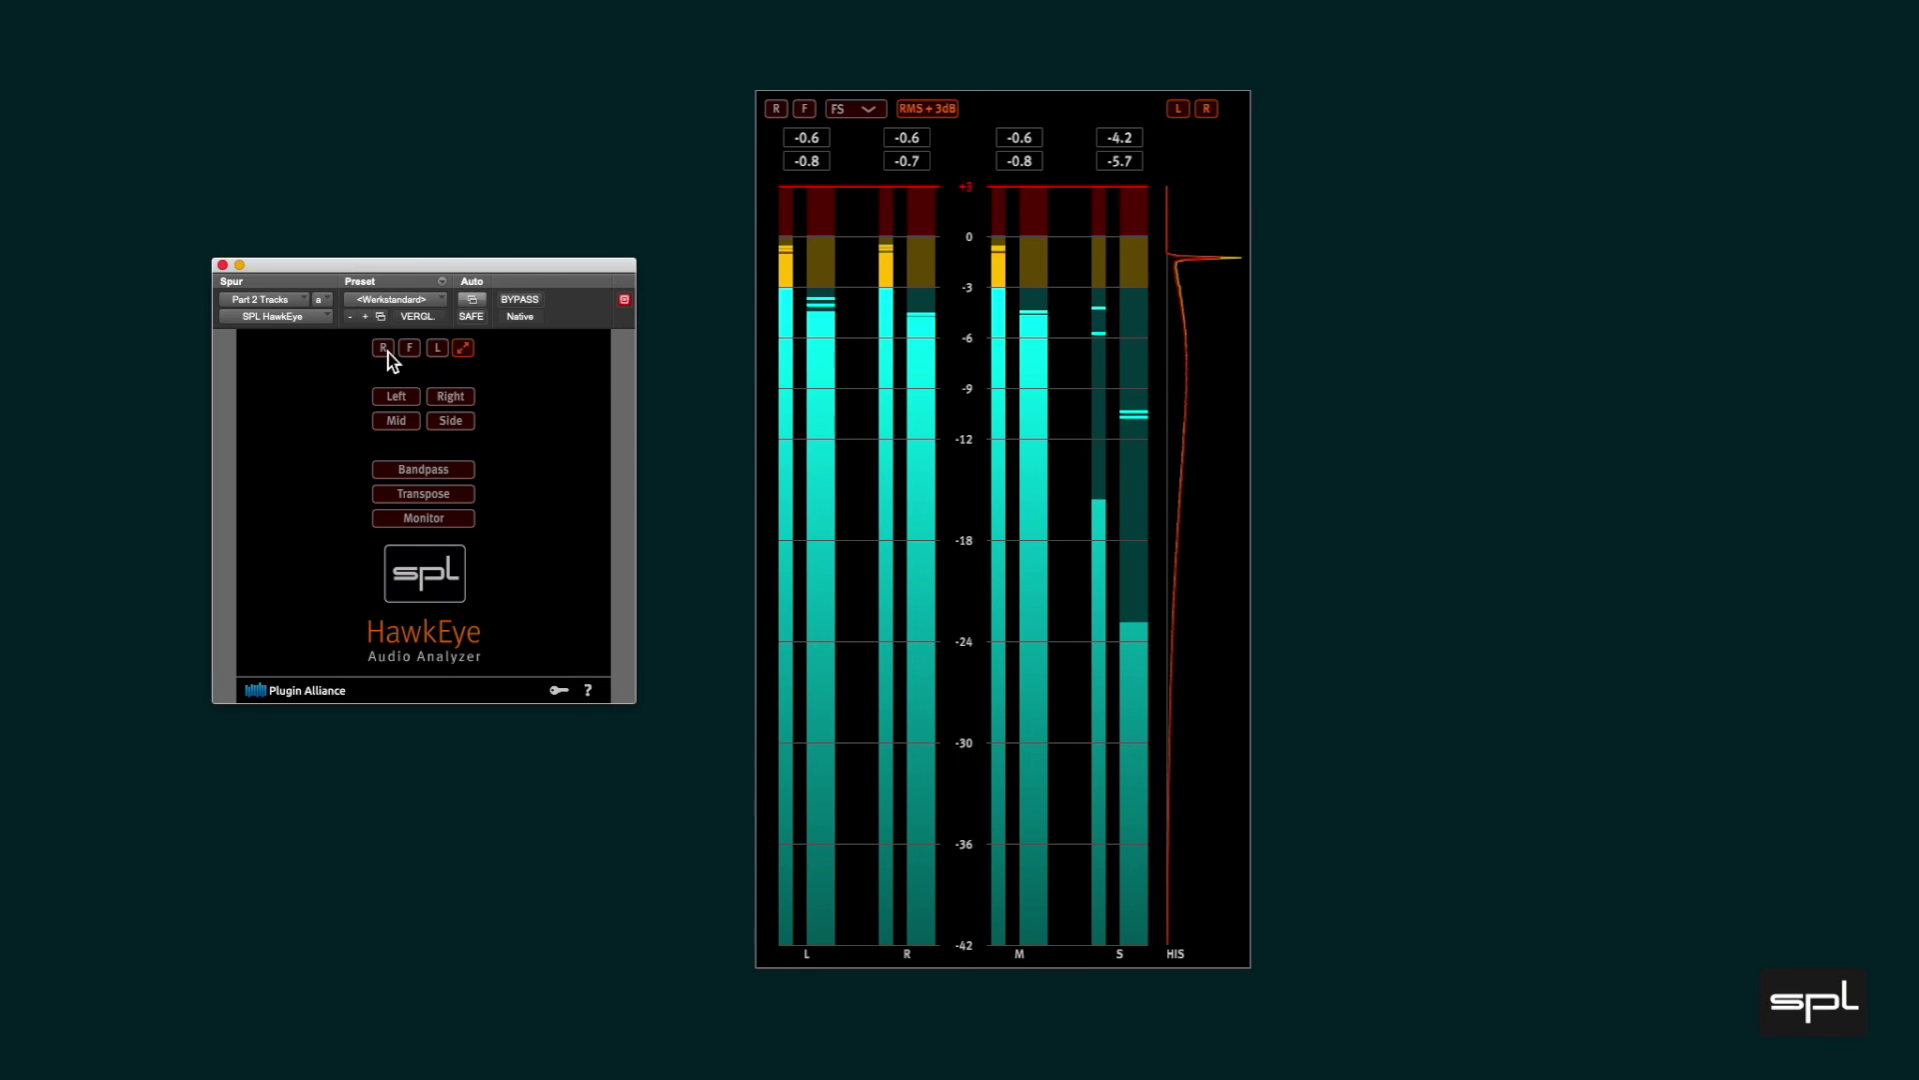
{"action": "left_click", "coordinate": [387, 351]}
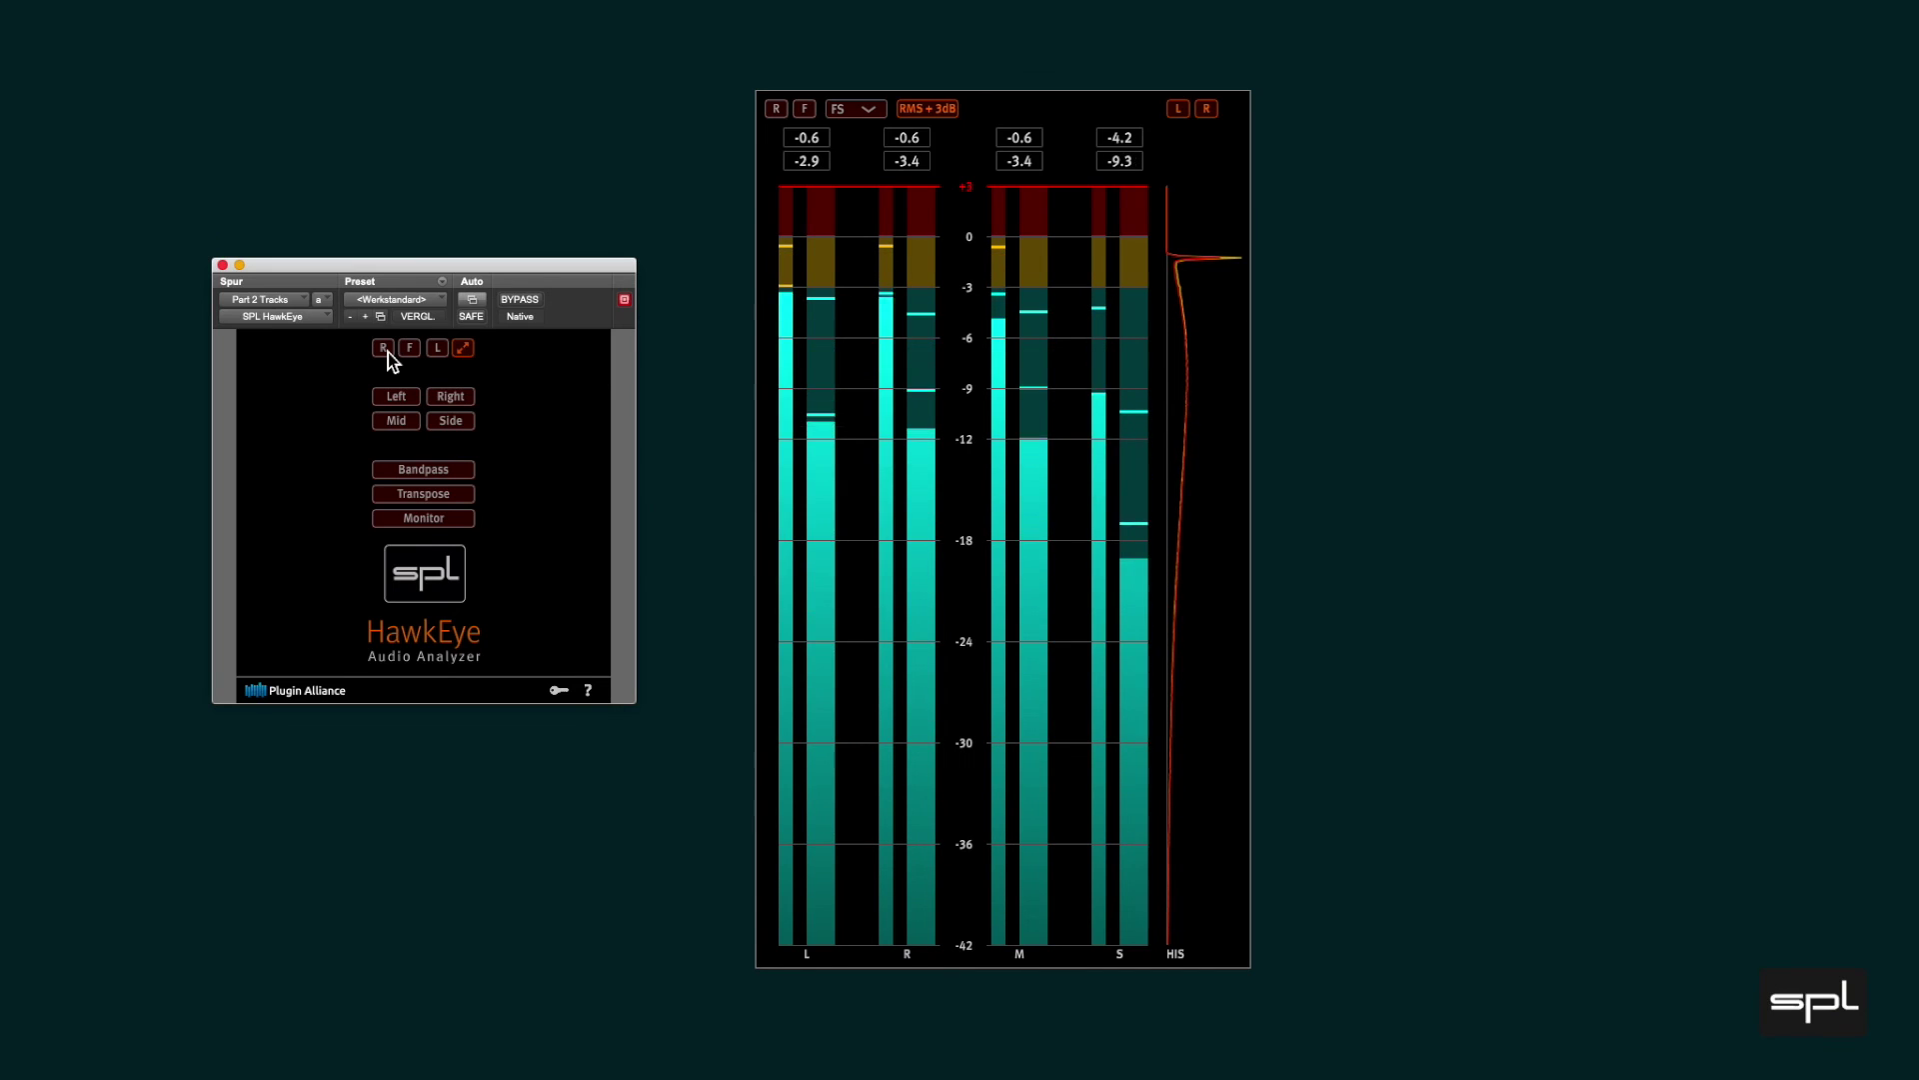